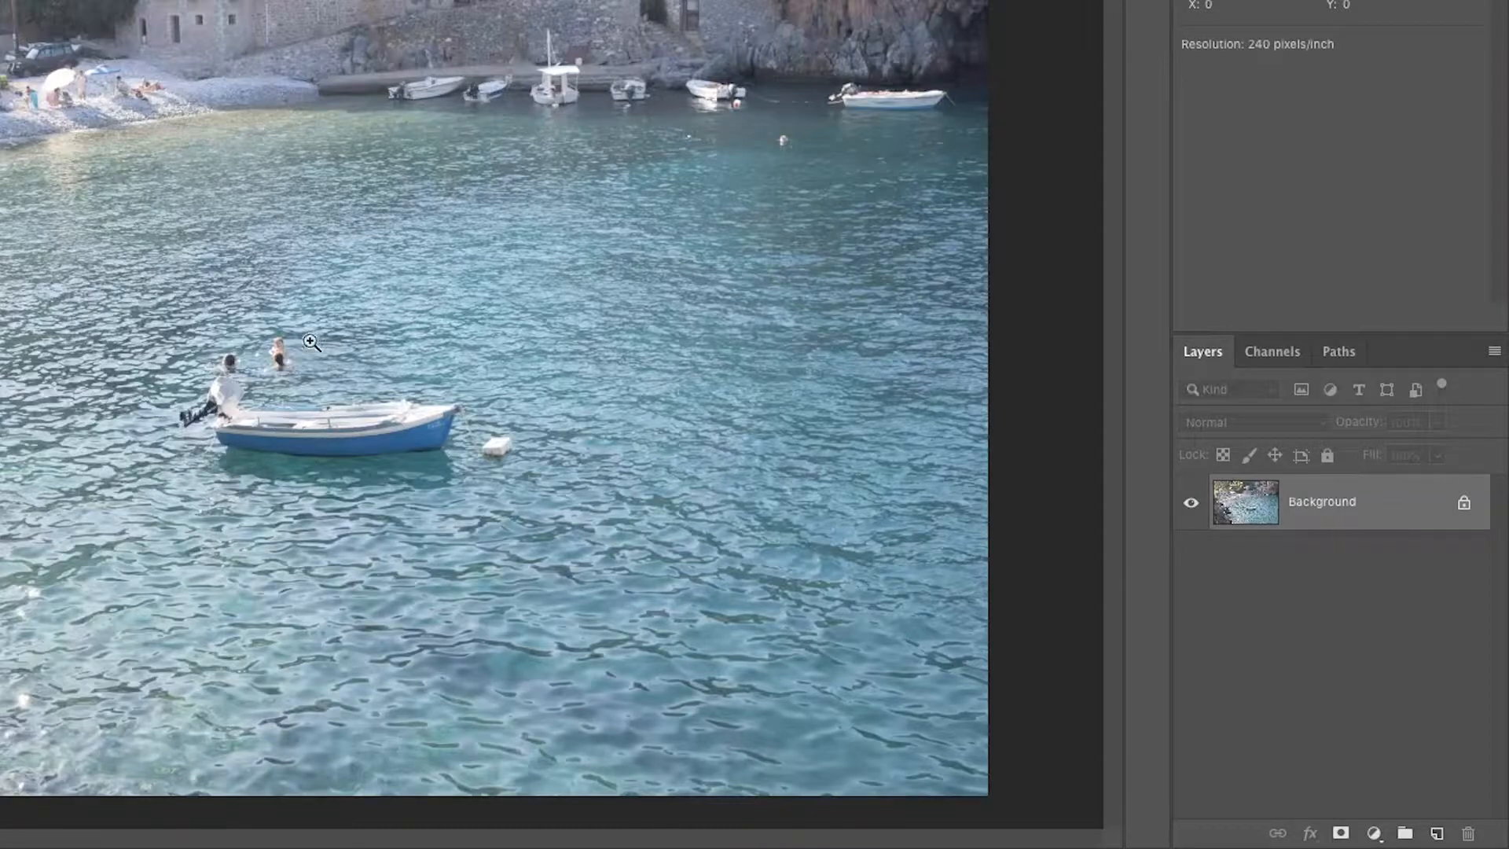
{"action": "left_click", "coordinate": [450, 456]}
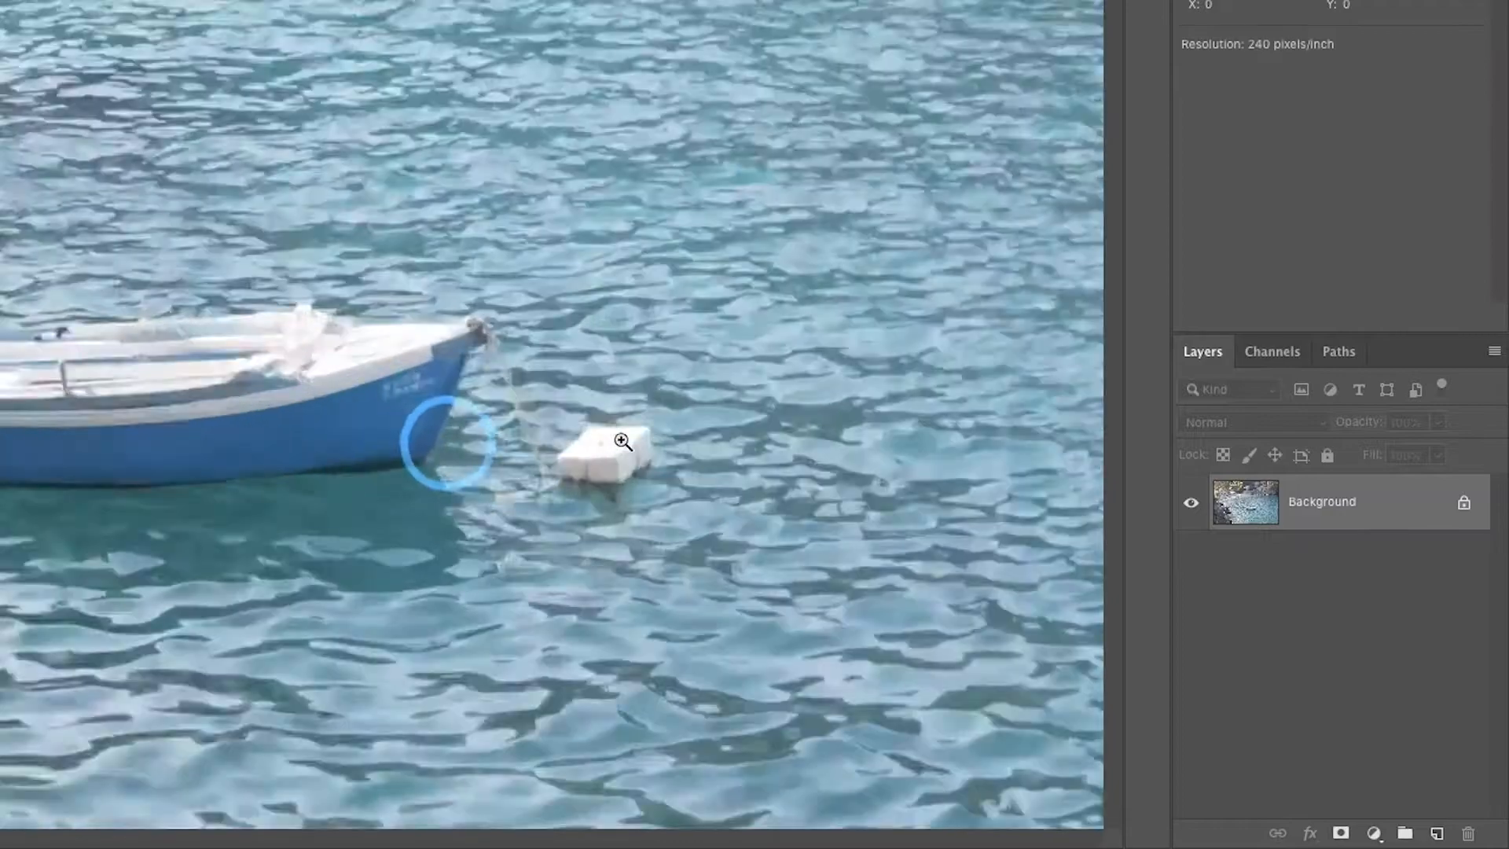
{"action": "left_click", "coordinate": [421, 460]}
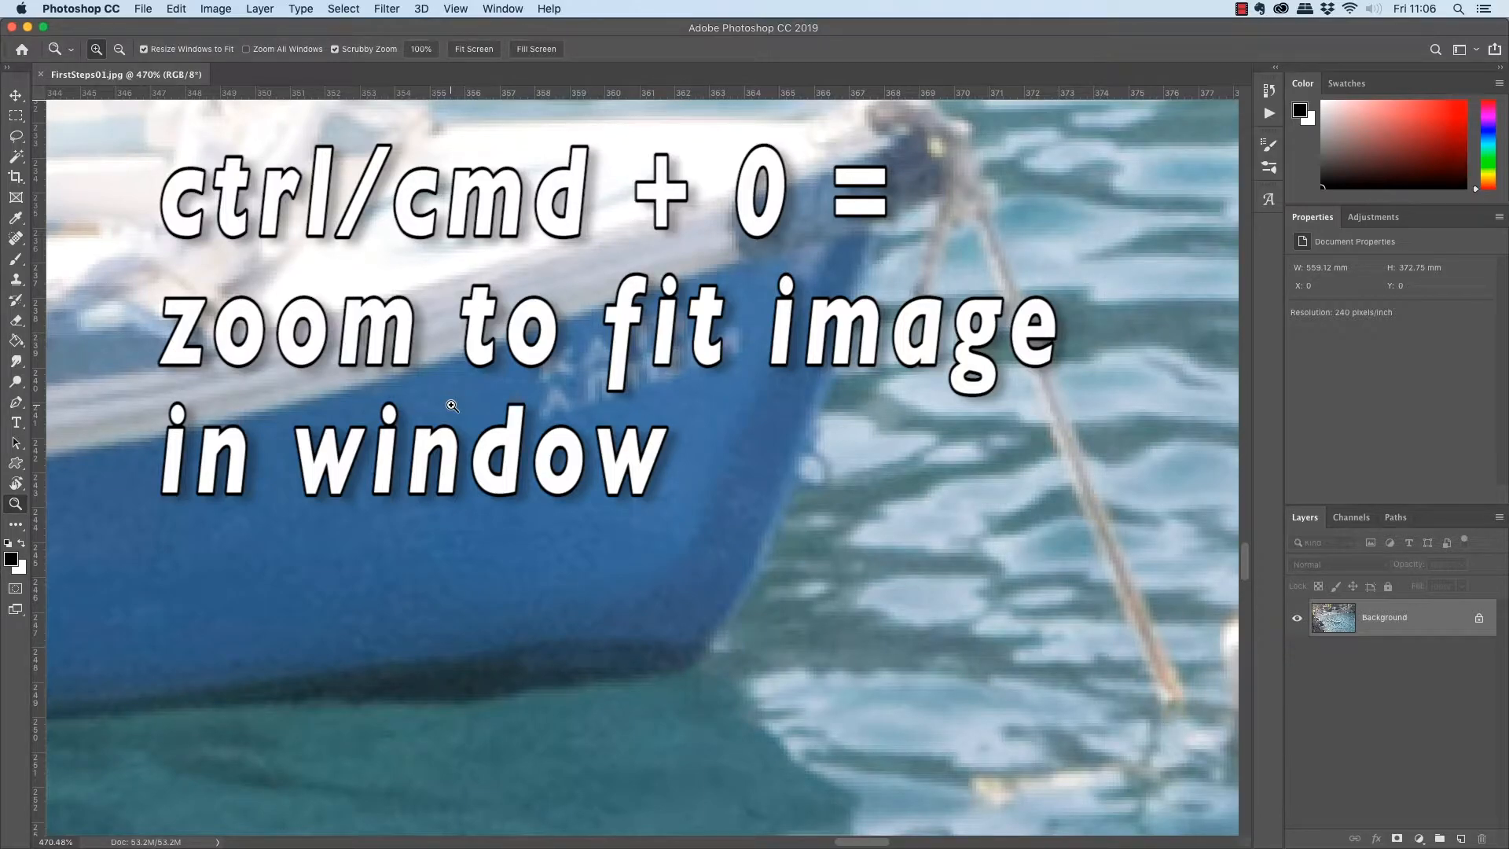
{"action": "key", "text": "super+0"}
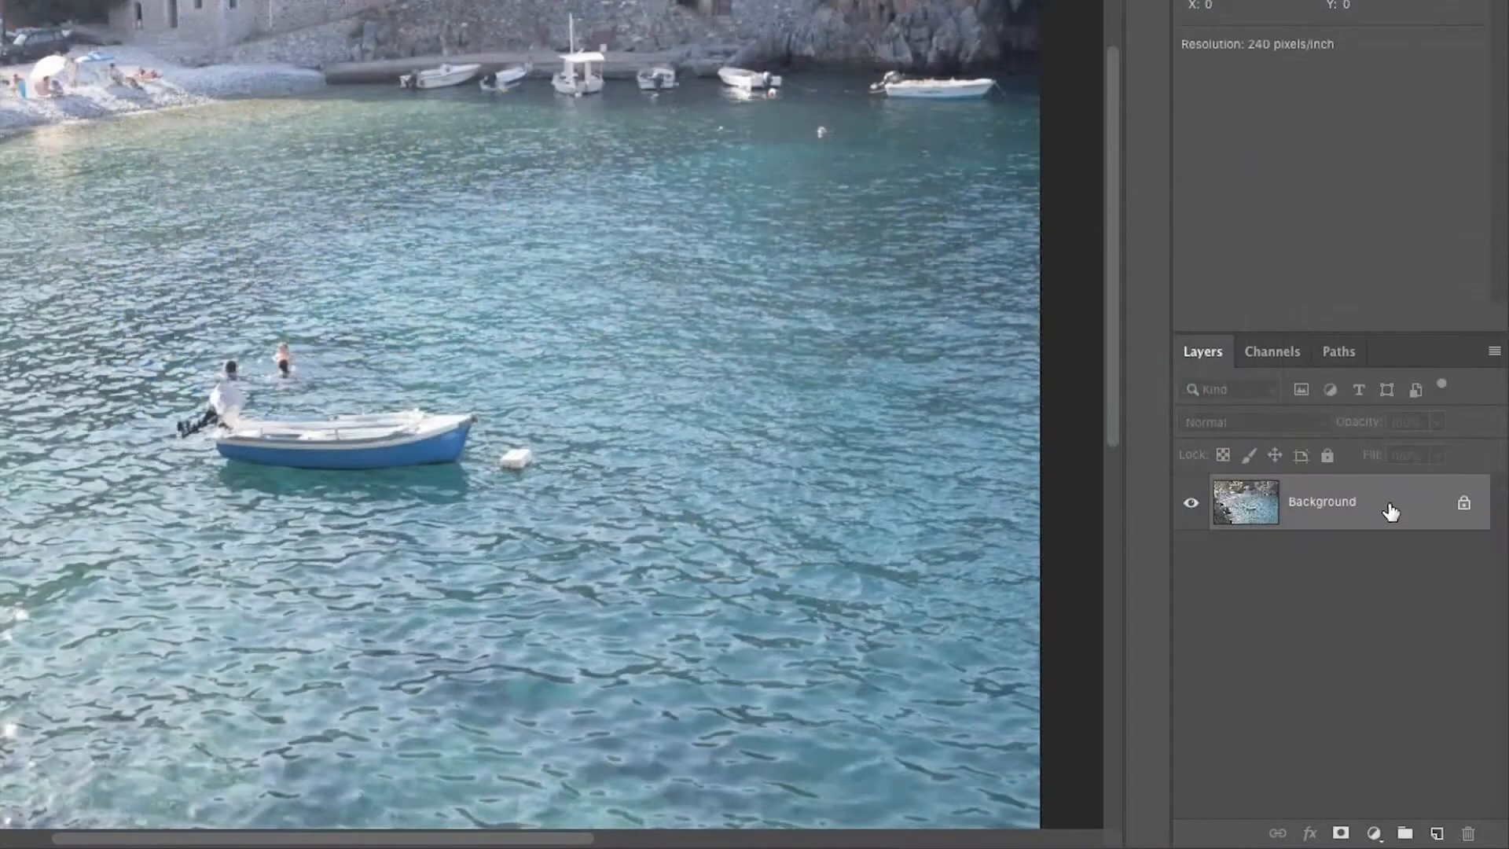
Duplicate the Background layer and name the copy "base".
{"action": "right_click", "coordinate": [1388, 507]}
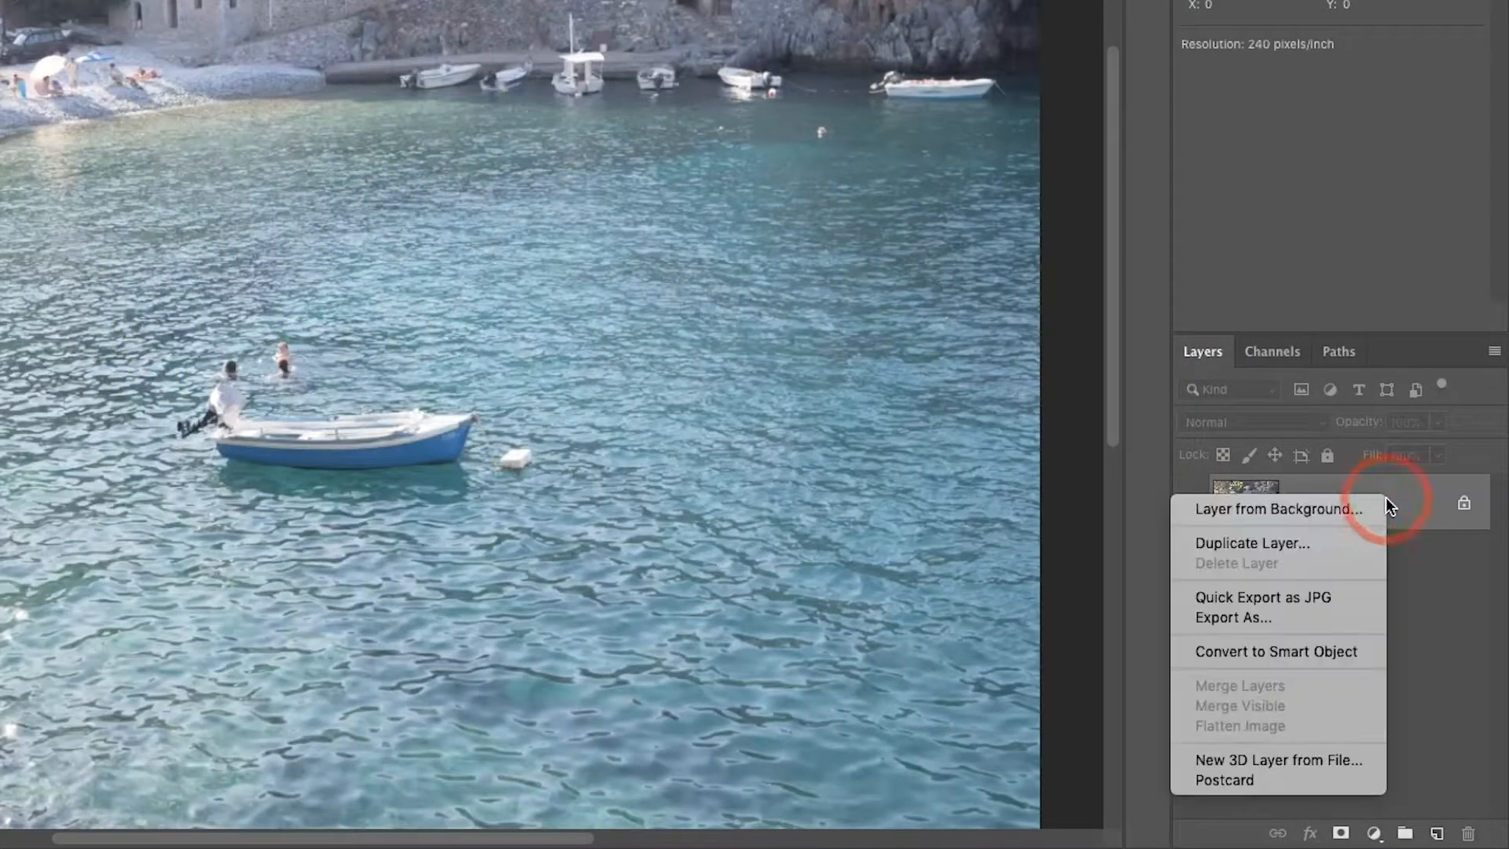
{"action": "left_click", "coordinate": [1316, 546]}
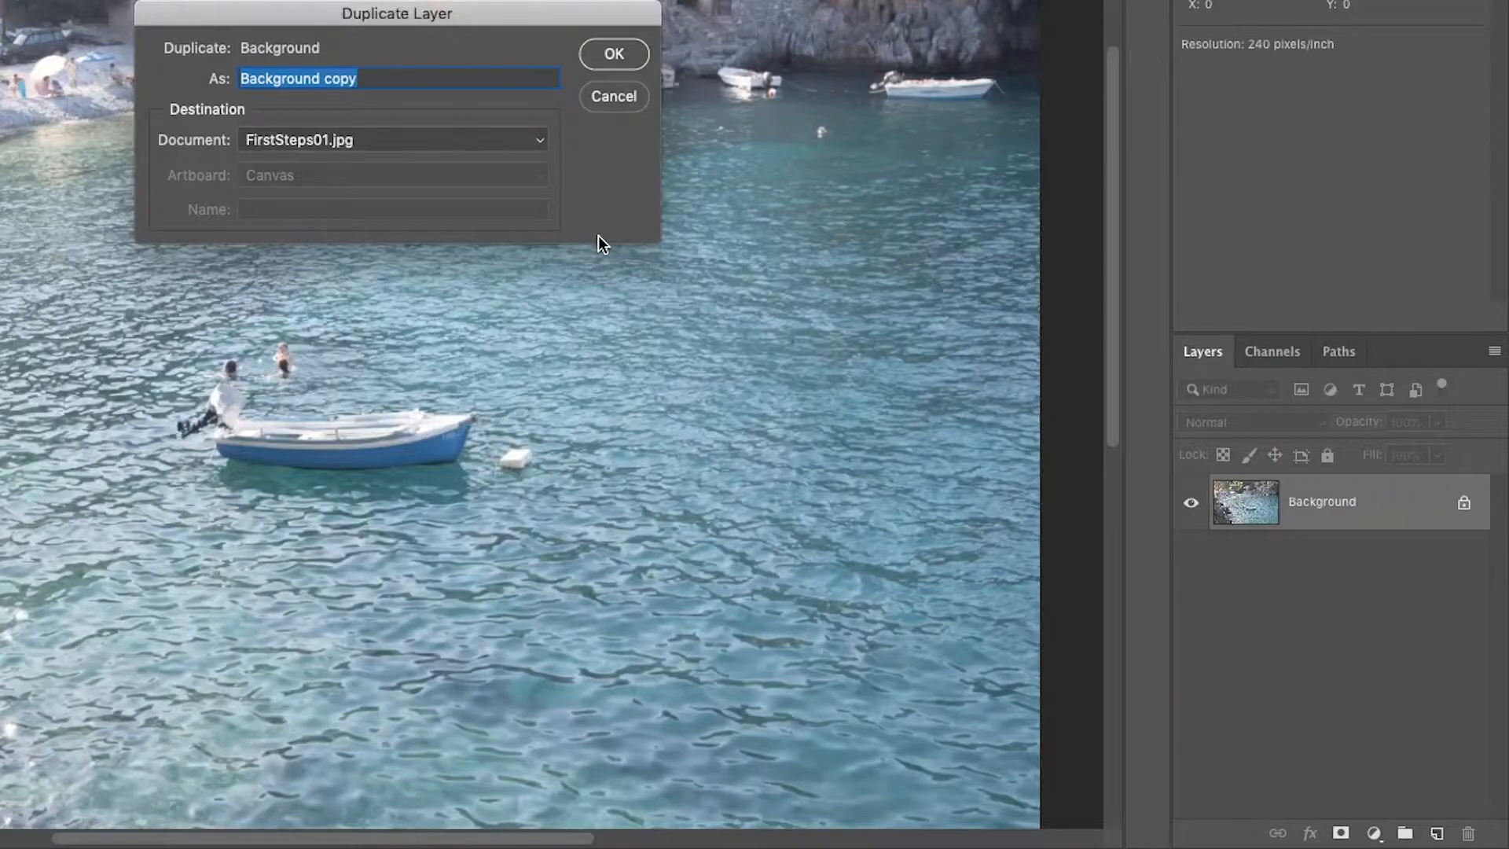
{"action": "type", "text": "base"}
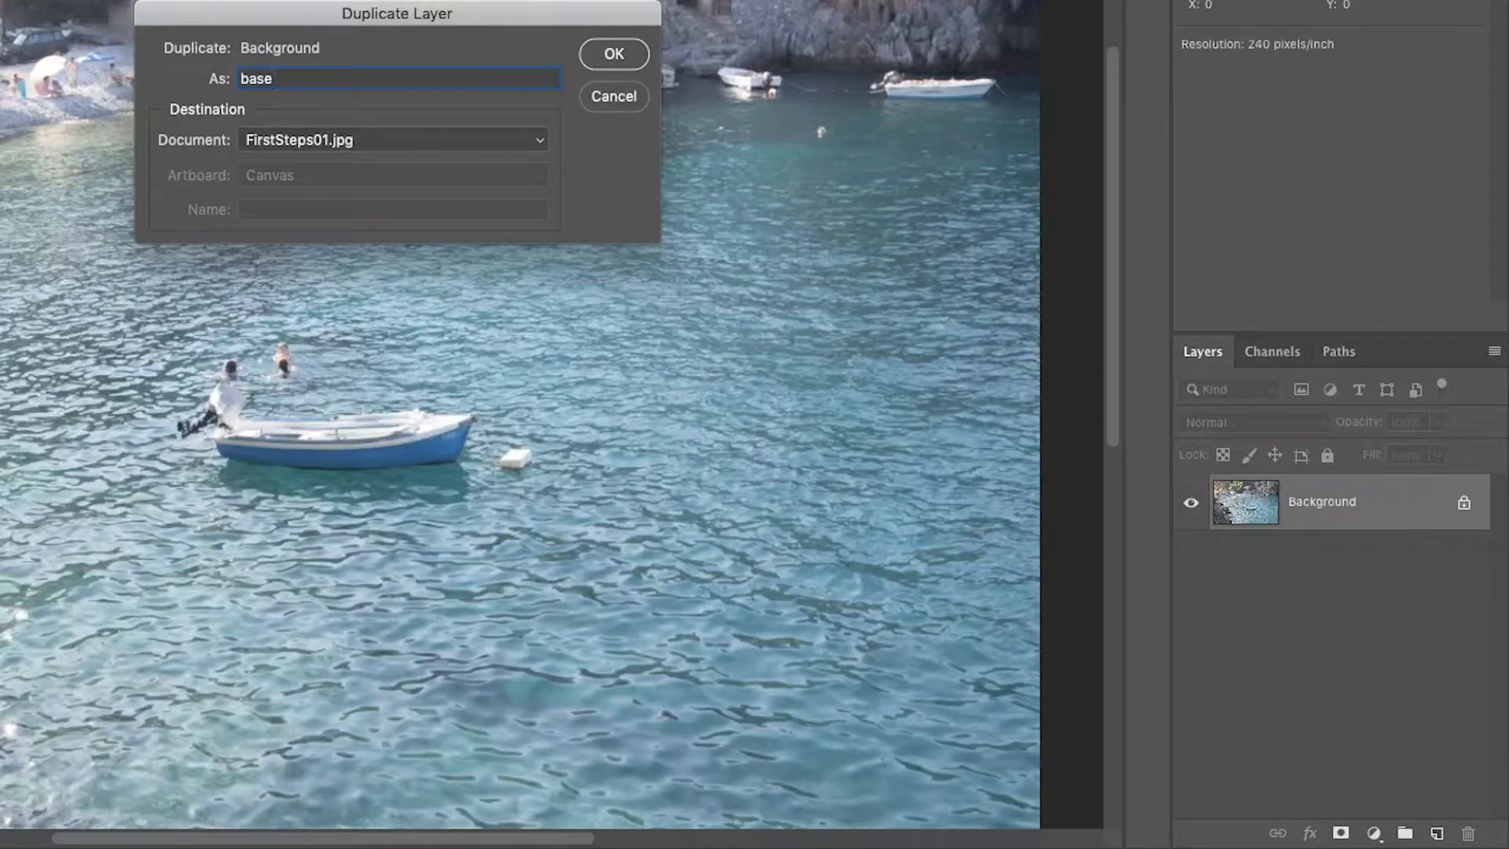
{"action": "left_click", "coordinate": [613, 54]}
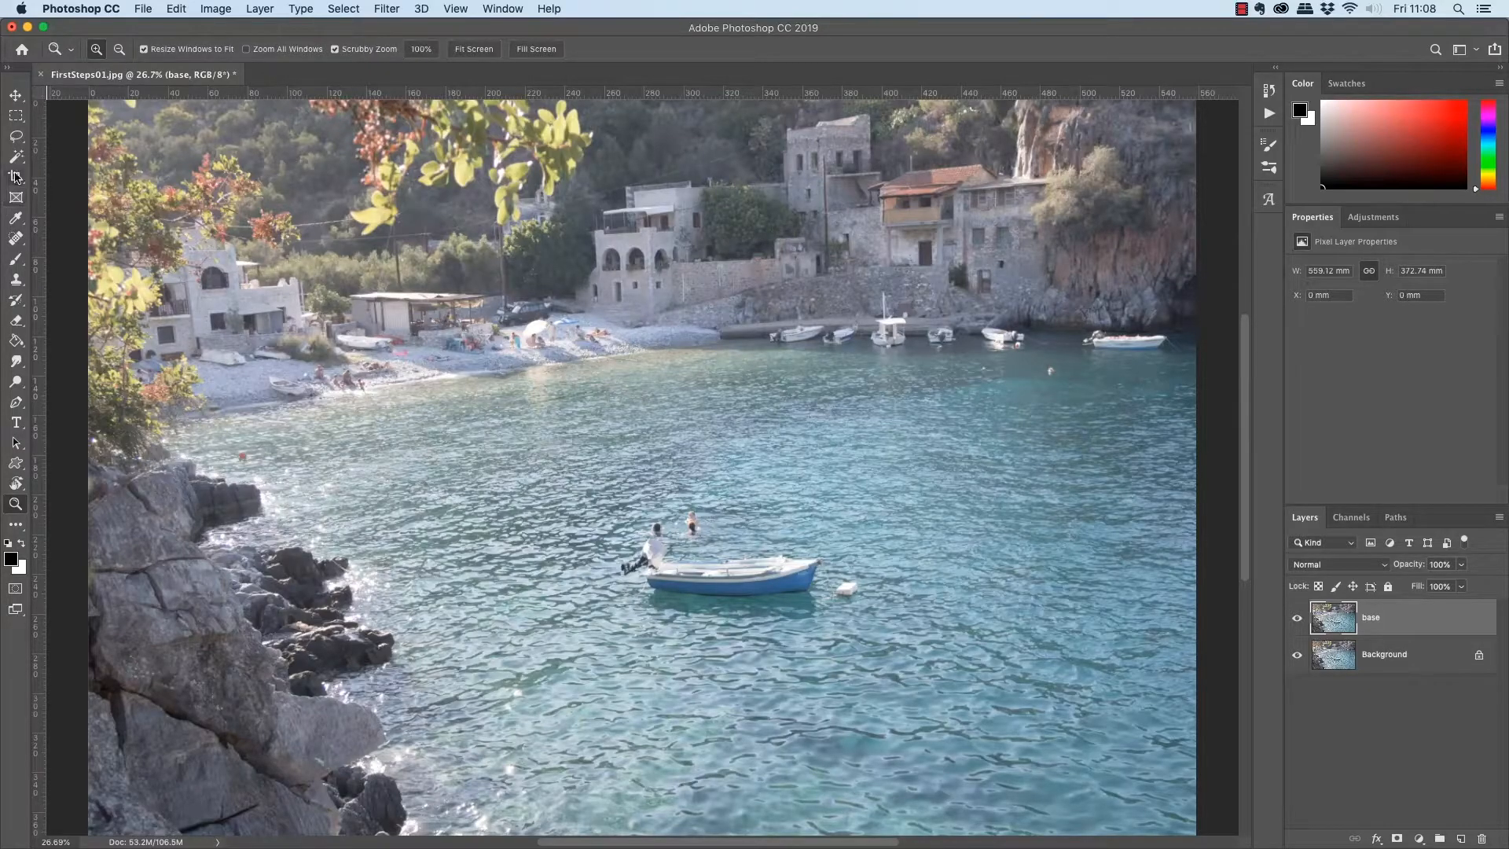
Start a crop of the photo and set its aspect ratio to 16:9.
{"action": "left_click", "coordinate": [16, 178]}
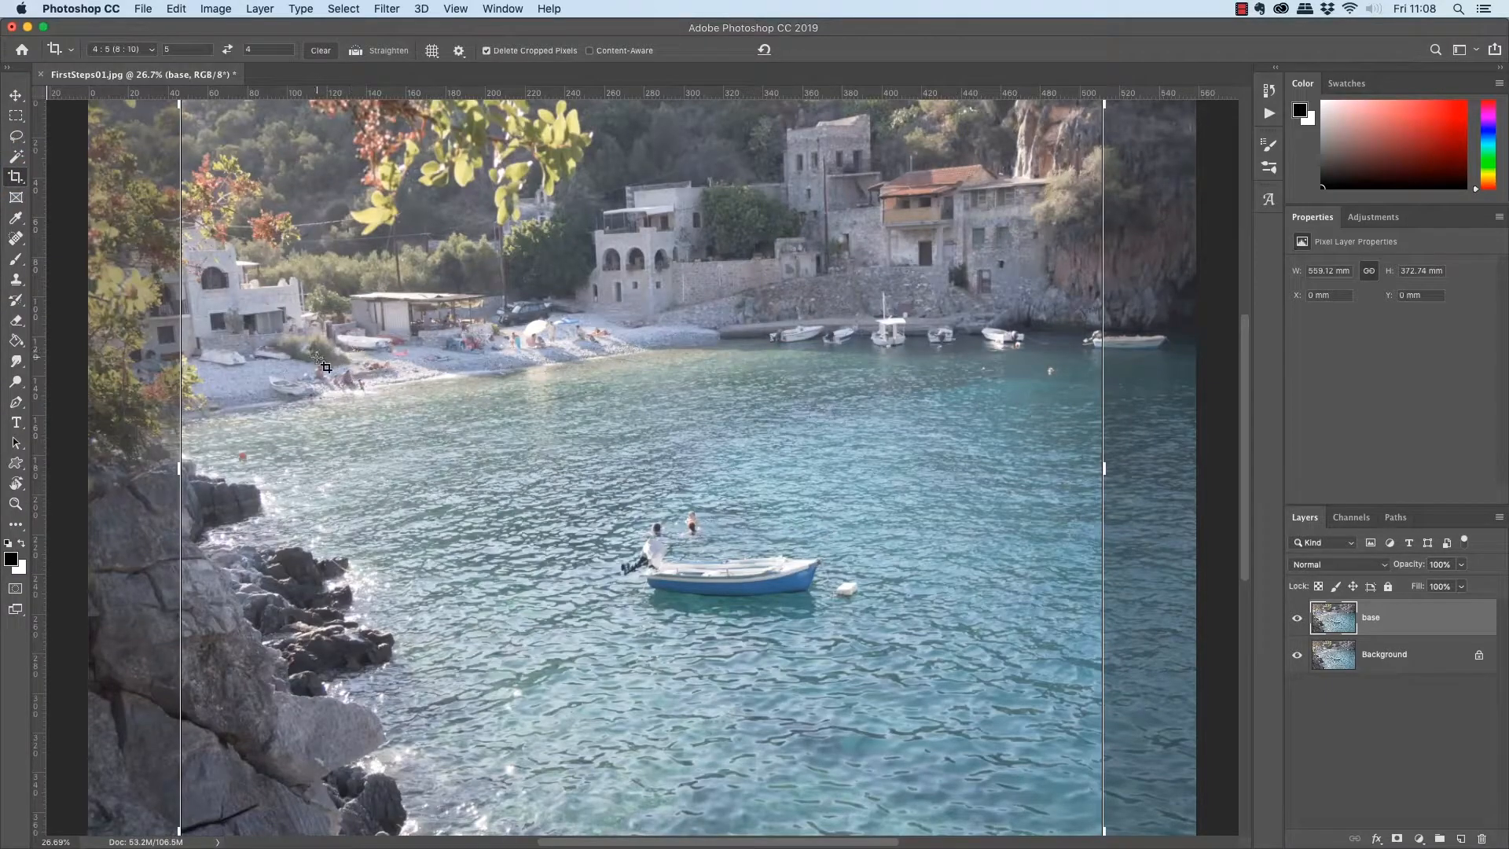
{"action": "left_click", "coordinate": [180, 469]}
{"action": "left_click_drag", "start_coordinate": [177, 469], "coordinate": [269, 474]}
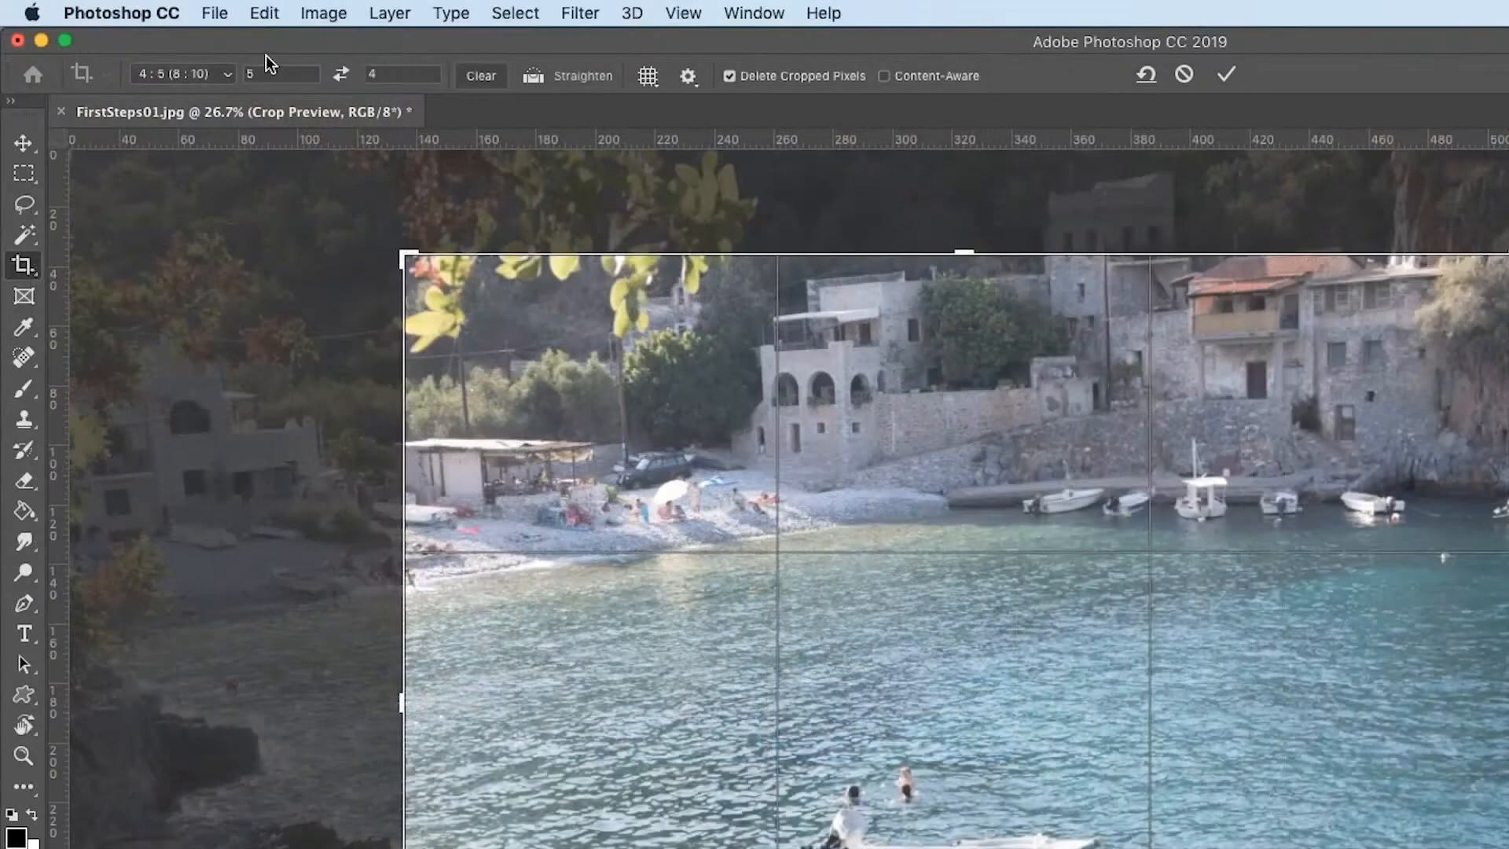
{"action": "left_click", "coordinate": [228, 73]}
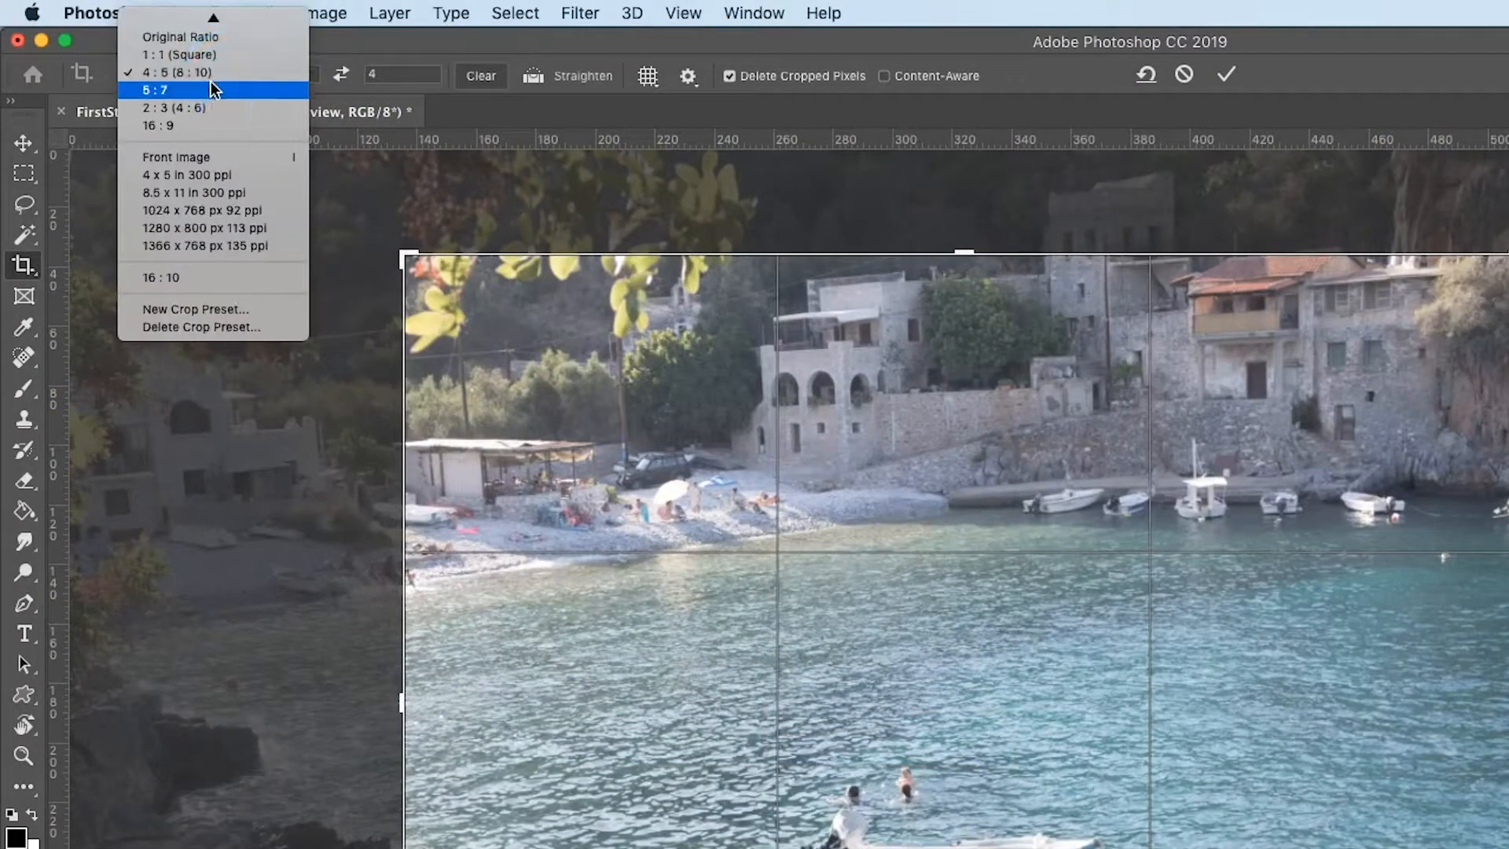
{"action": "left_click", "coordinate": [195, 126]}
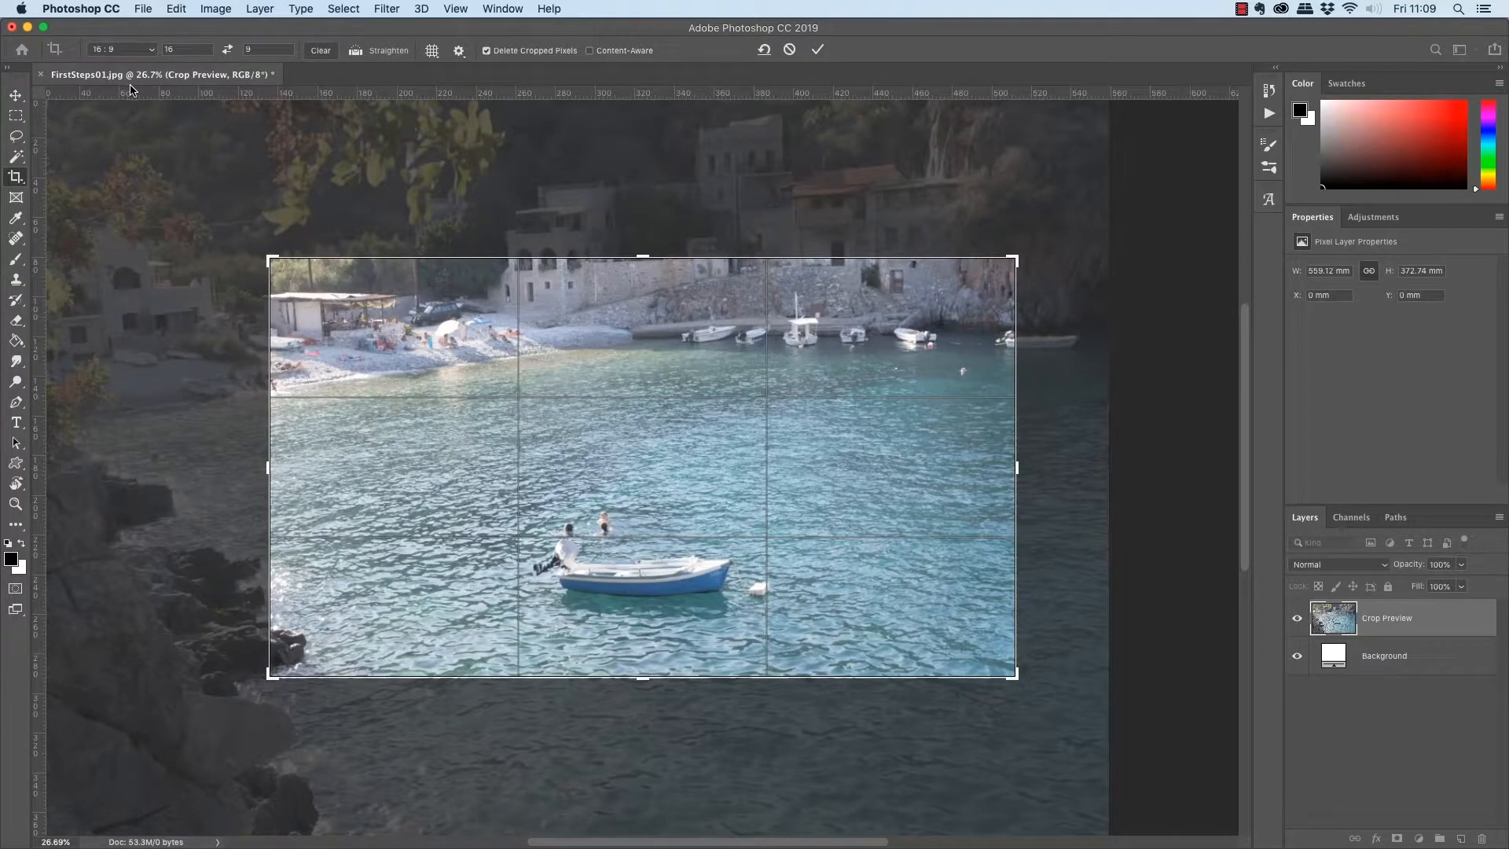
Enlarge the 16:9 crop frame to nearly the photo's full width and reposition the photo vertically within it.
{"action": "left_click_drag", "start_coordinate": [1016, 258], "coordinate": [1059, 234]}
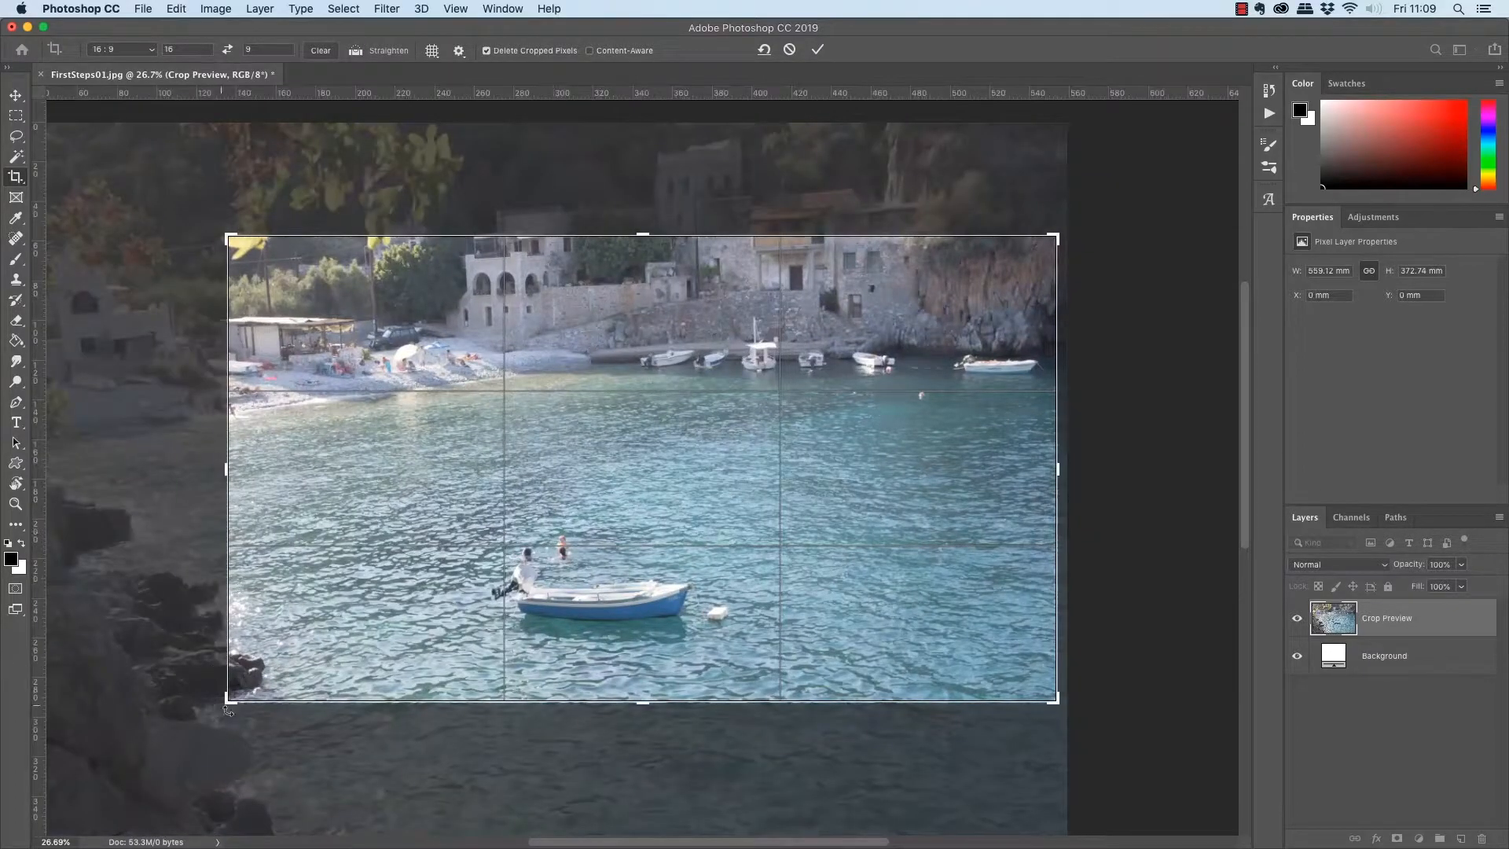
{"action": "left_click_drag", "start_coordinate": [228, 699], "coordinate": [79, 741]}
{"action": "left_click_drag", "start_coordinate": [650, 517], "coordinate": [643, 610]}
{"action": "key", "text": "super+r"}
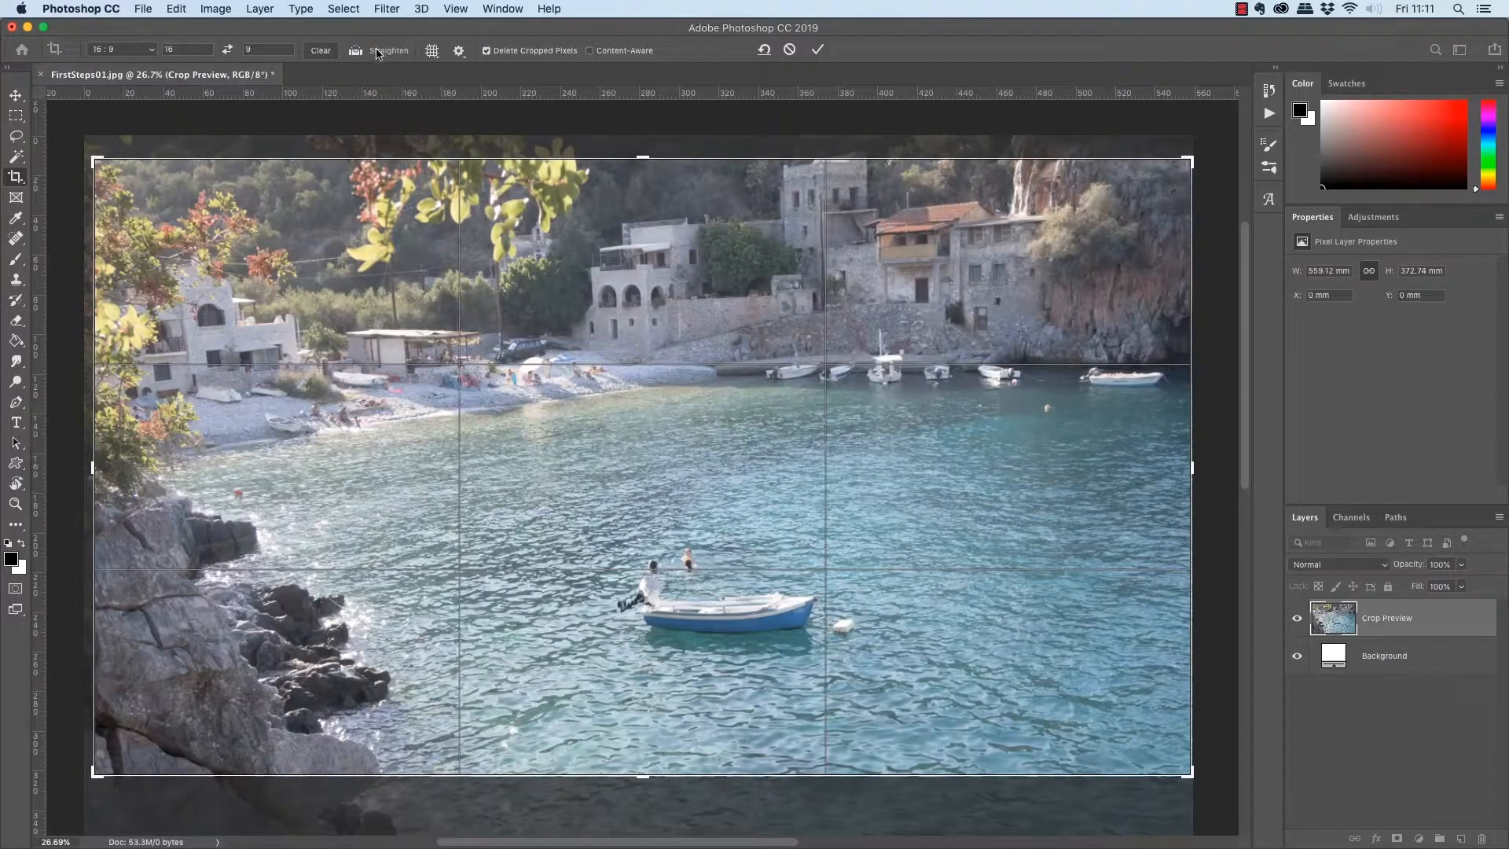
Straighten the photo within the crop, using the vertical edge of the stone tower as reference.
{"action": "left_click", "coordinate": [377, 53]}
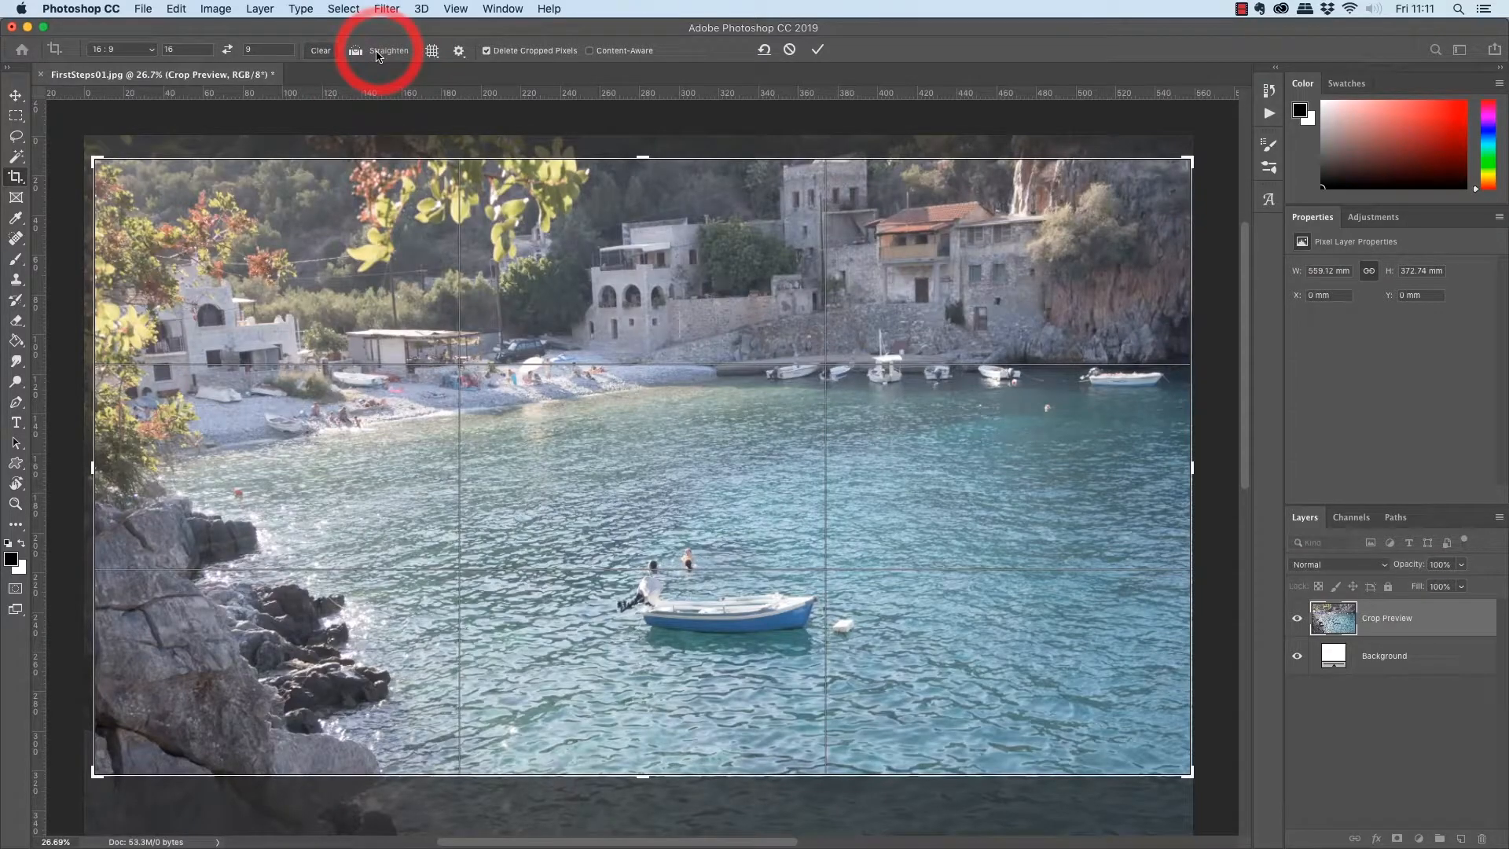
{"action": "left_click", "coordinate": [376, 54]}
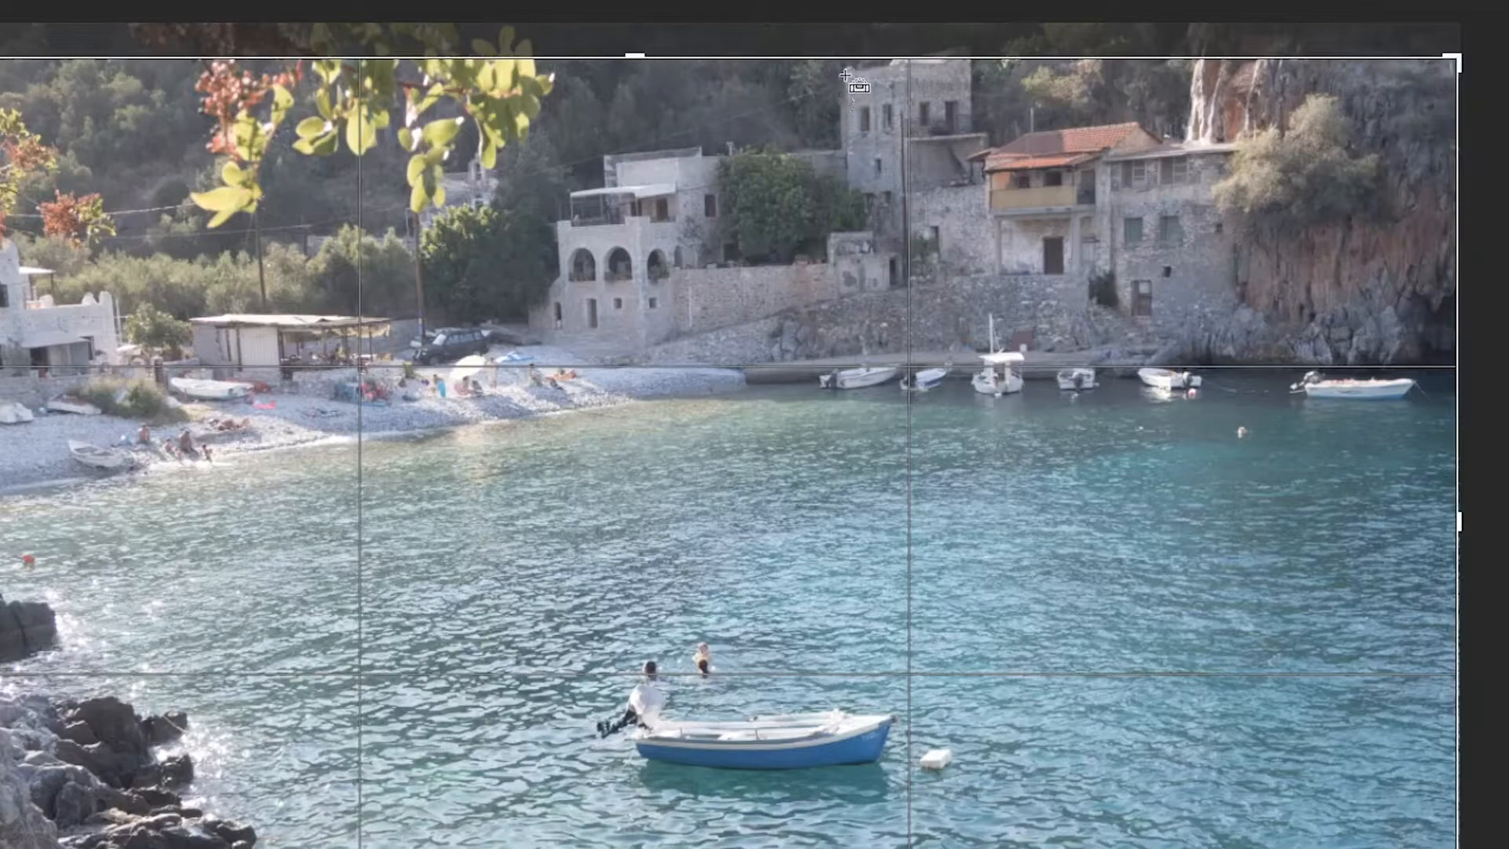
{"action": "left_click_drag", "start_coordinate": [845, 73], "coordinate": [853, 533]}
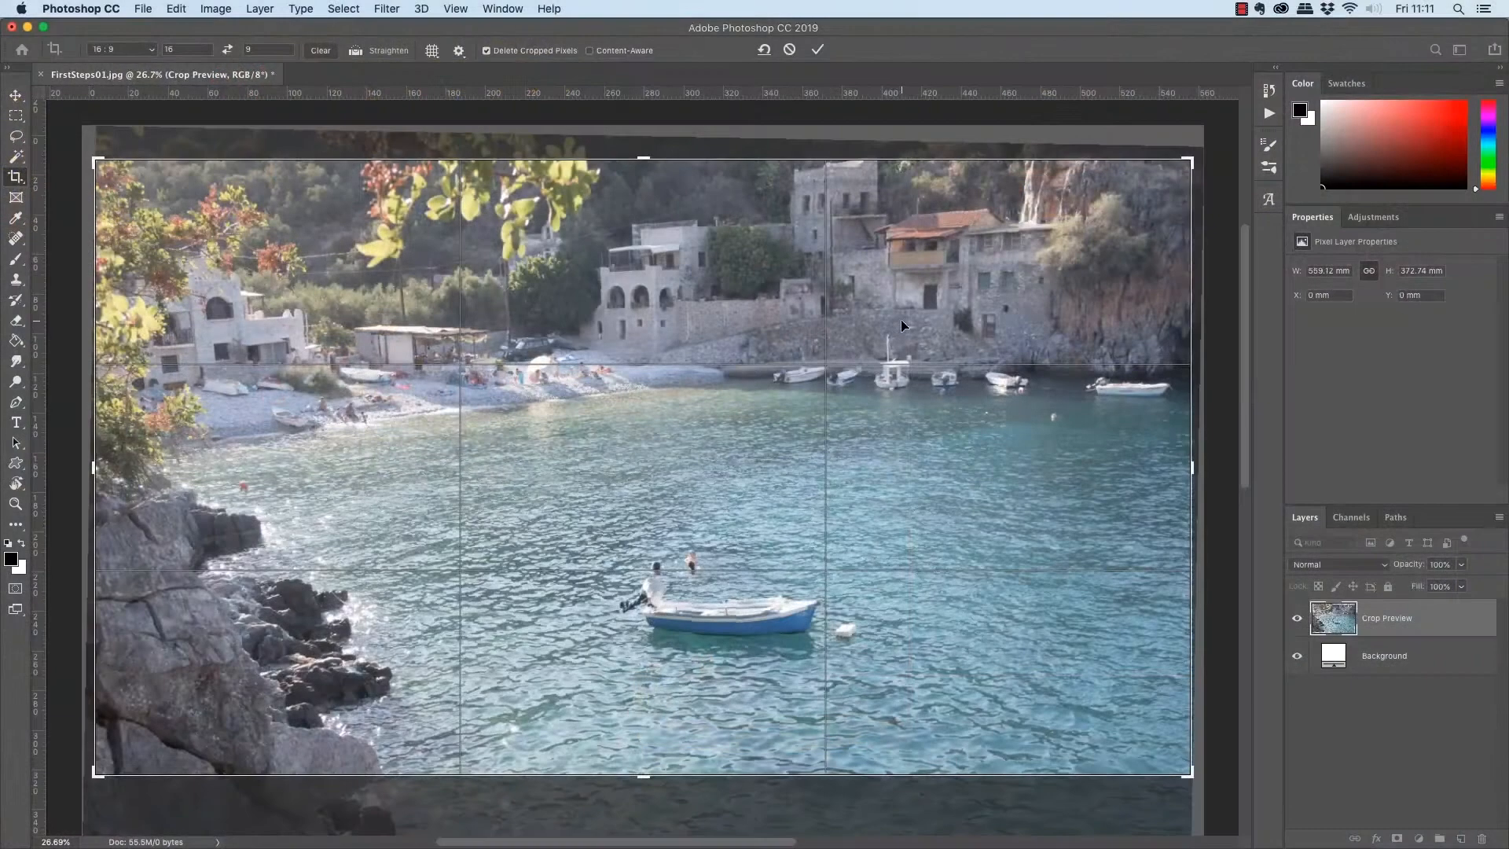
{"action": "left_click_drag", "start_coordinate": [1025, 306], "coordinate": [1023, 325]}
{"action": "left_click_drag", "start_coordinate": [901, 332], "coordinate": [894, 329]}
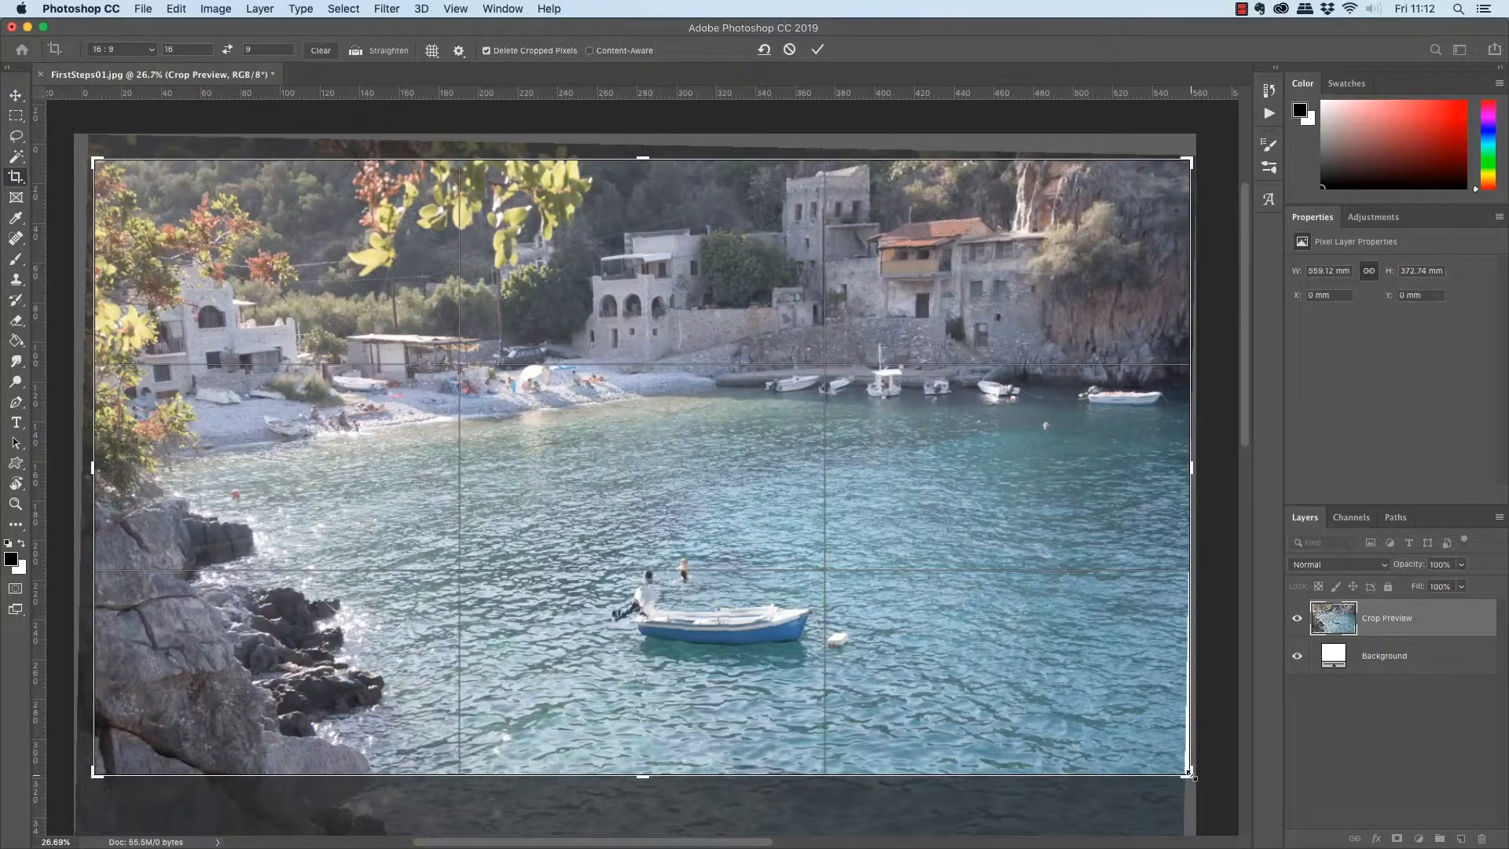
Tighten the crop frame to exclude the empty edges left by the rotation, then apply the crop.
{"action": "left_click_drag", "start_coordinate": [1192, 775], "coordinate": [1183, 769]}
{"action": "left_click_drag", "start_coordinate": [1183, 166], "coordinate": [1139, 182]}
{"action": "left_click_drag", "start_coordinate": [1027, 304], "coordinate": [1032, 314]}
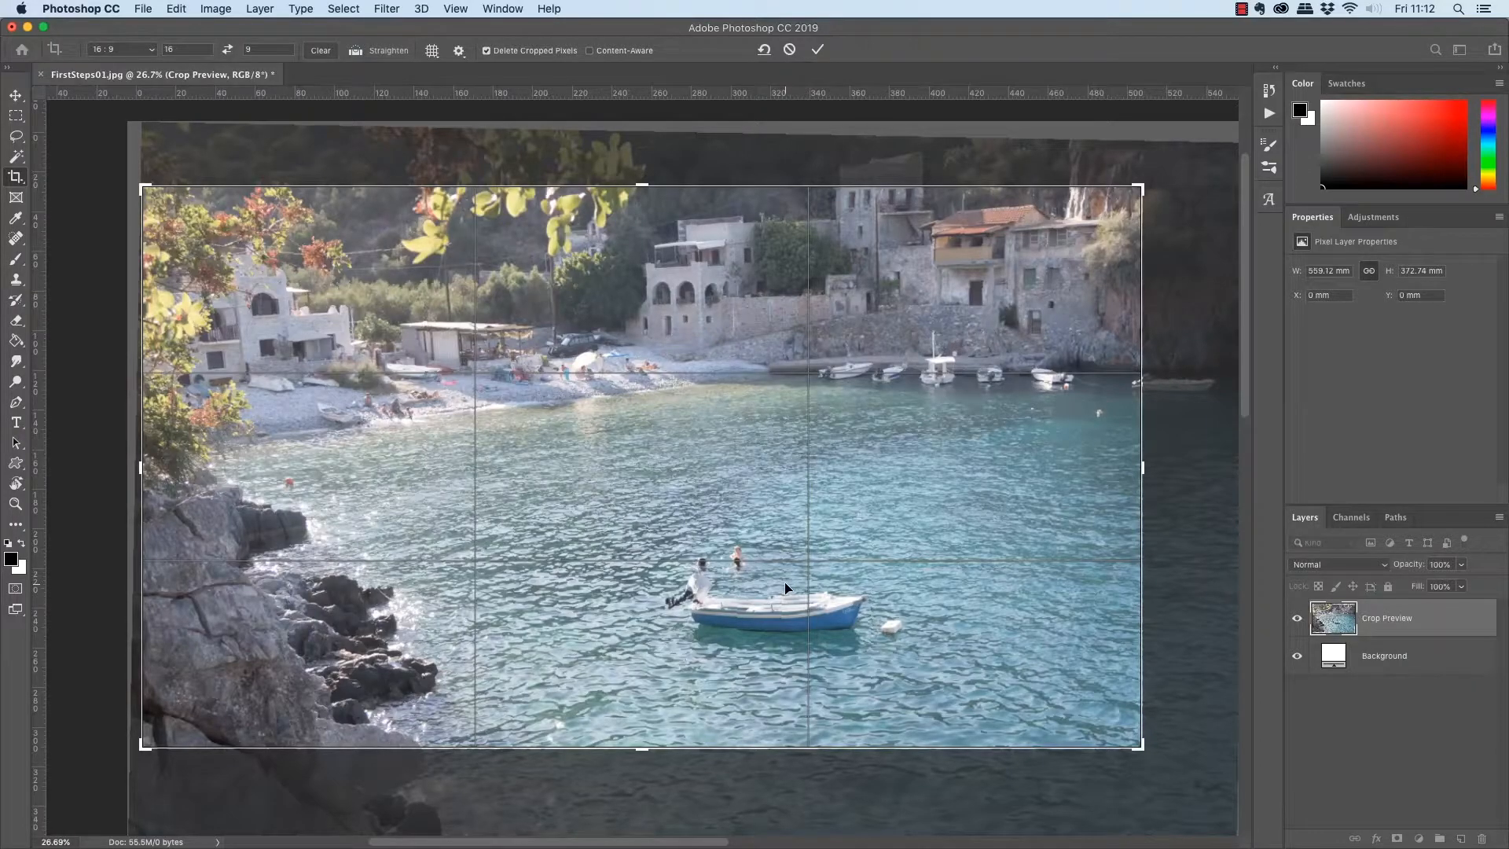
{"action": "key", "text": "Return"}
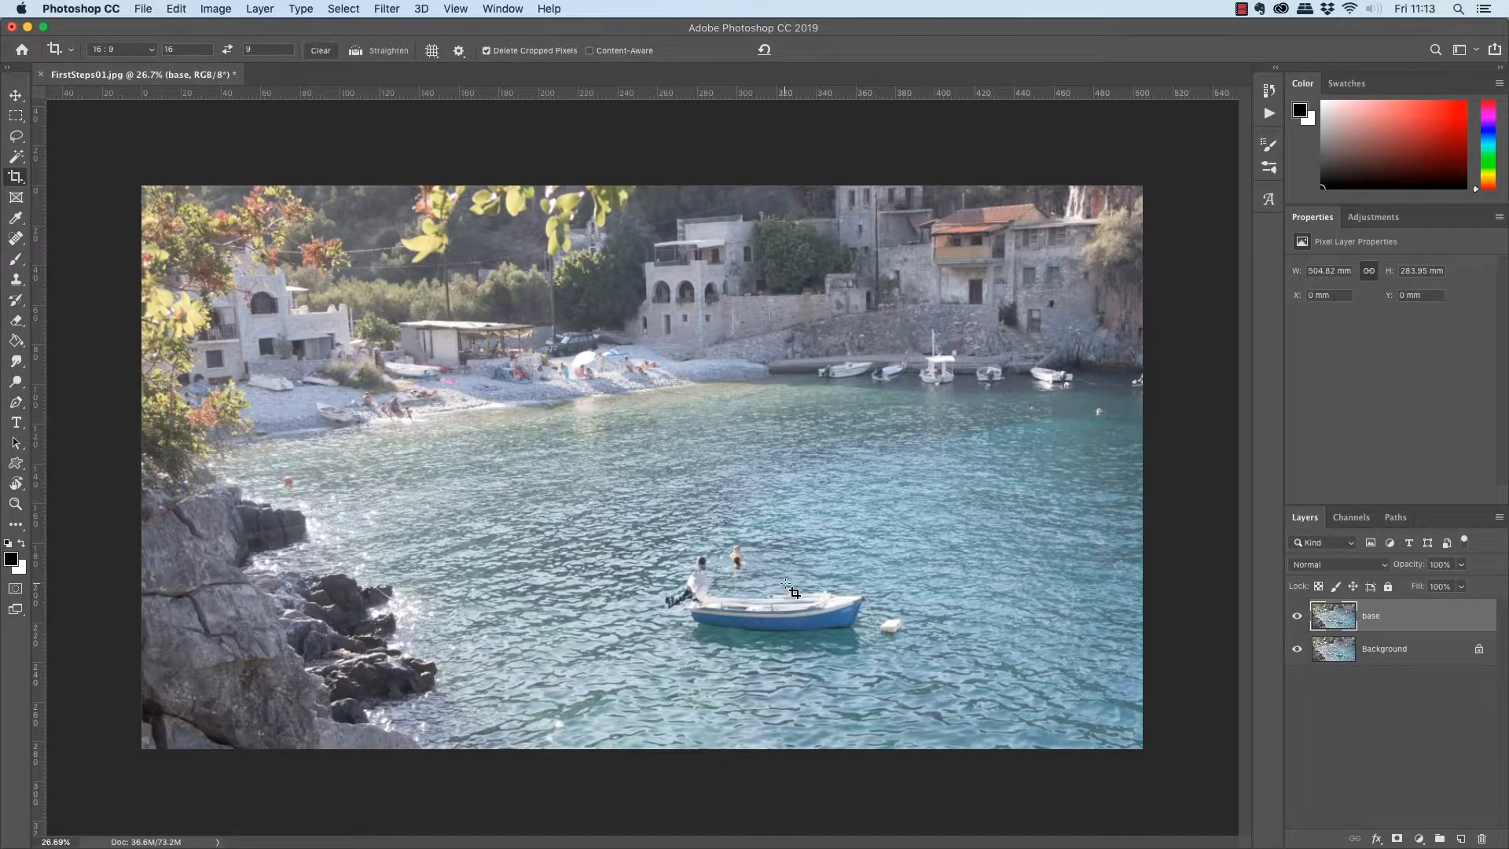
{"action": "key", "text": "super+0"}
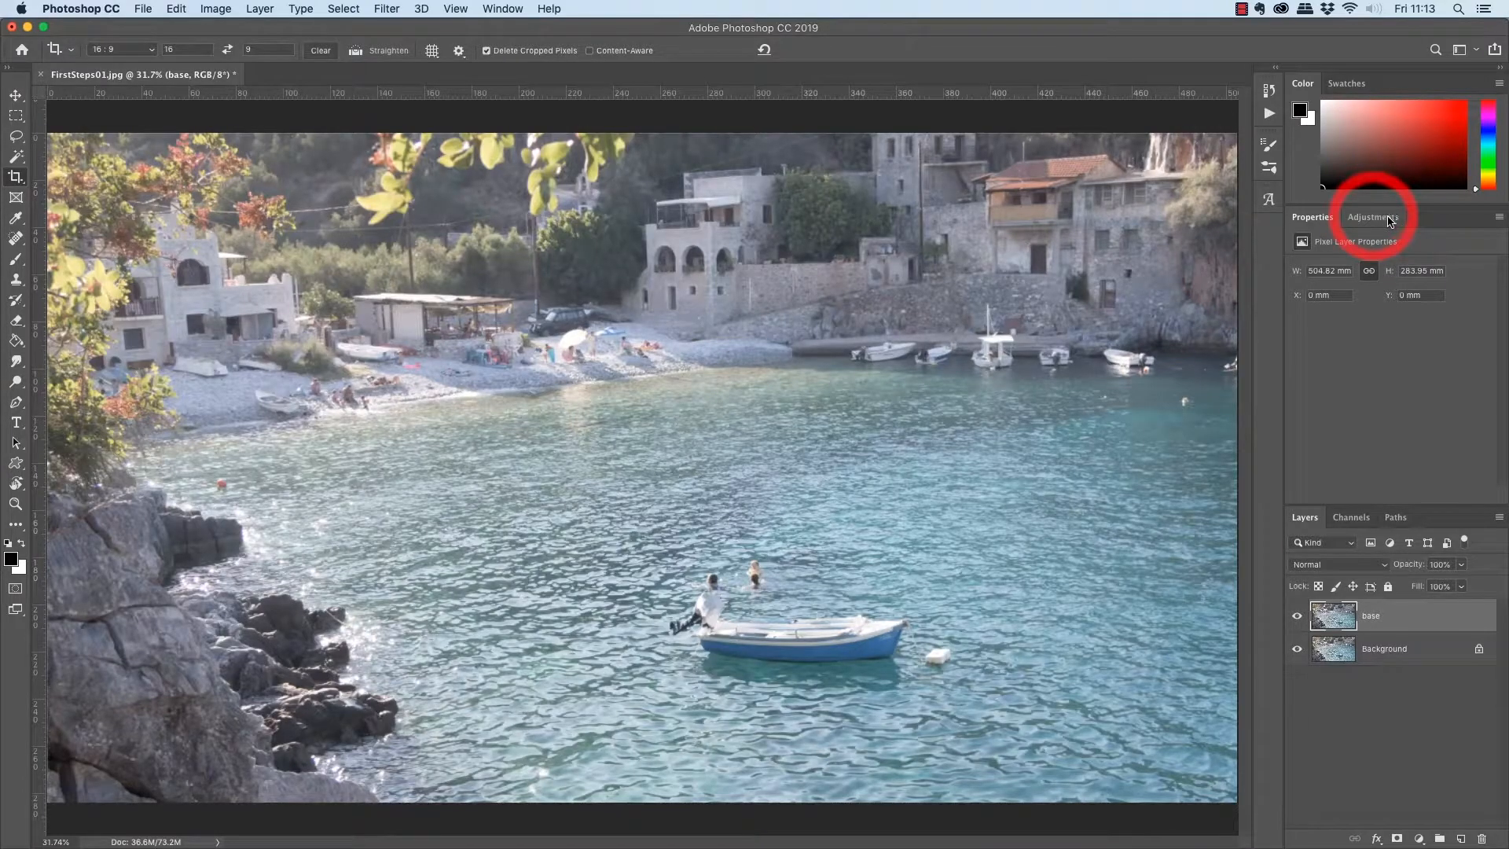
Add a Curves adjustment layer above base and shape an S-curve with a raised black point, darker midtones and brighter highlights.
{"action": "left_click", "coordinate": [1391, 221]}
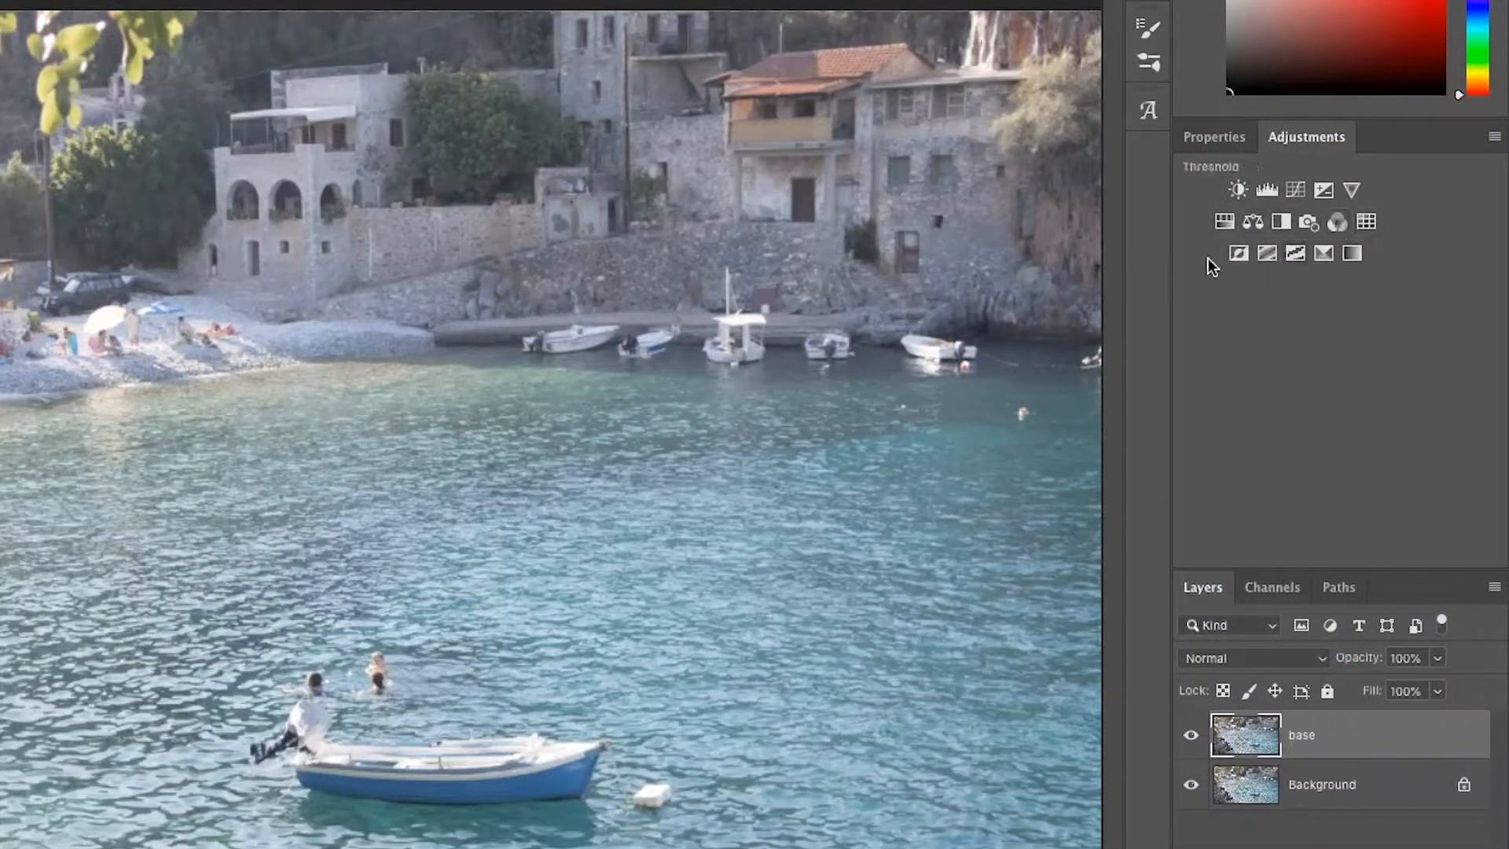
{"action": "left_click", "coordinate": [1296, 188]}
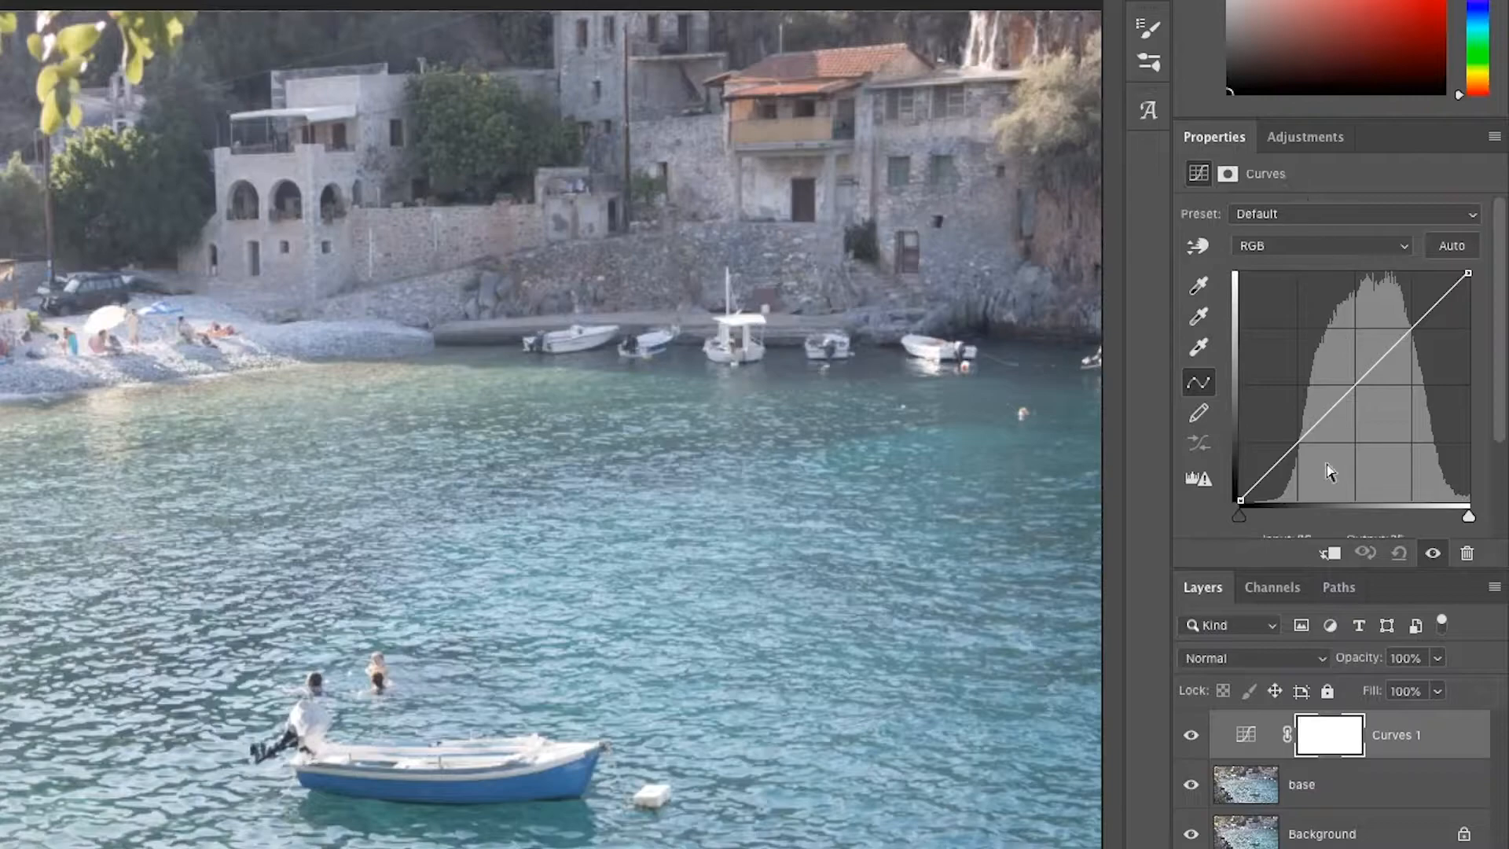
{"action": "left_click", "coordinate": [1241, 498]}
{"action": "left_click_drag", "start_coordinate": [1241, 498], "coordinate": [1253, 500]}
{"action": "left_click_drag", "start_coordinate": [1356, 397], "coordinate": [1360, 401]}
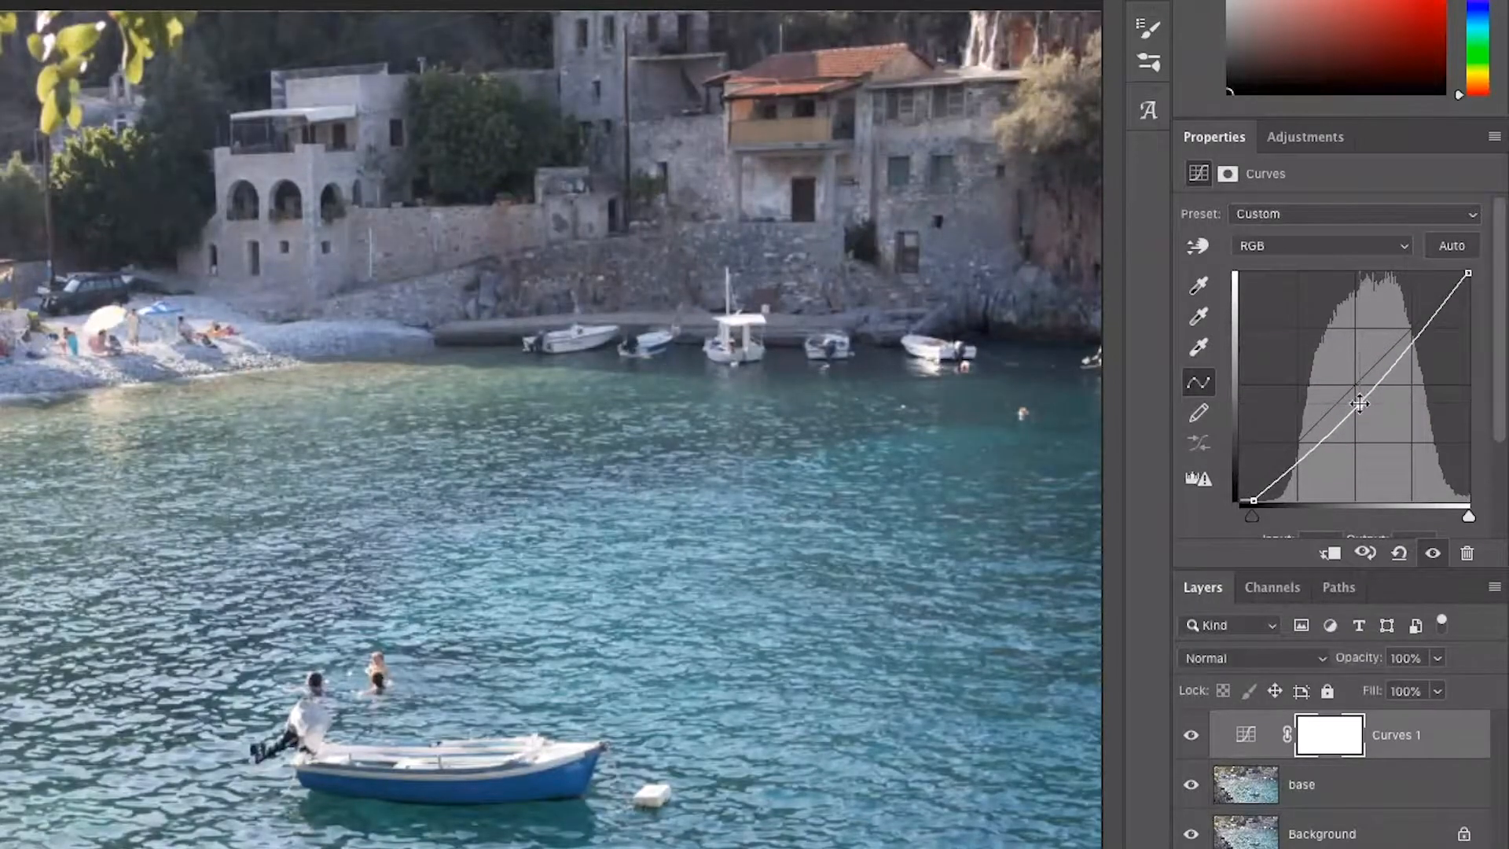
{"action": "left_click", "coordinate": [1413, 336]}
{"action": "left_click_drag", "start_coordinate": [1413, 335], "coordinate": [1412, 327]}
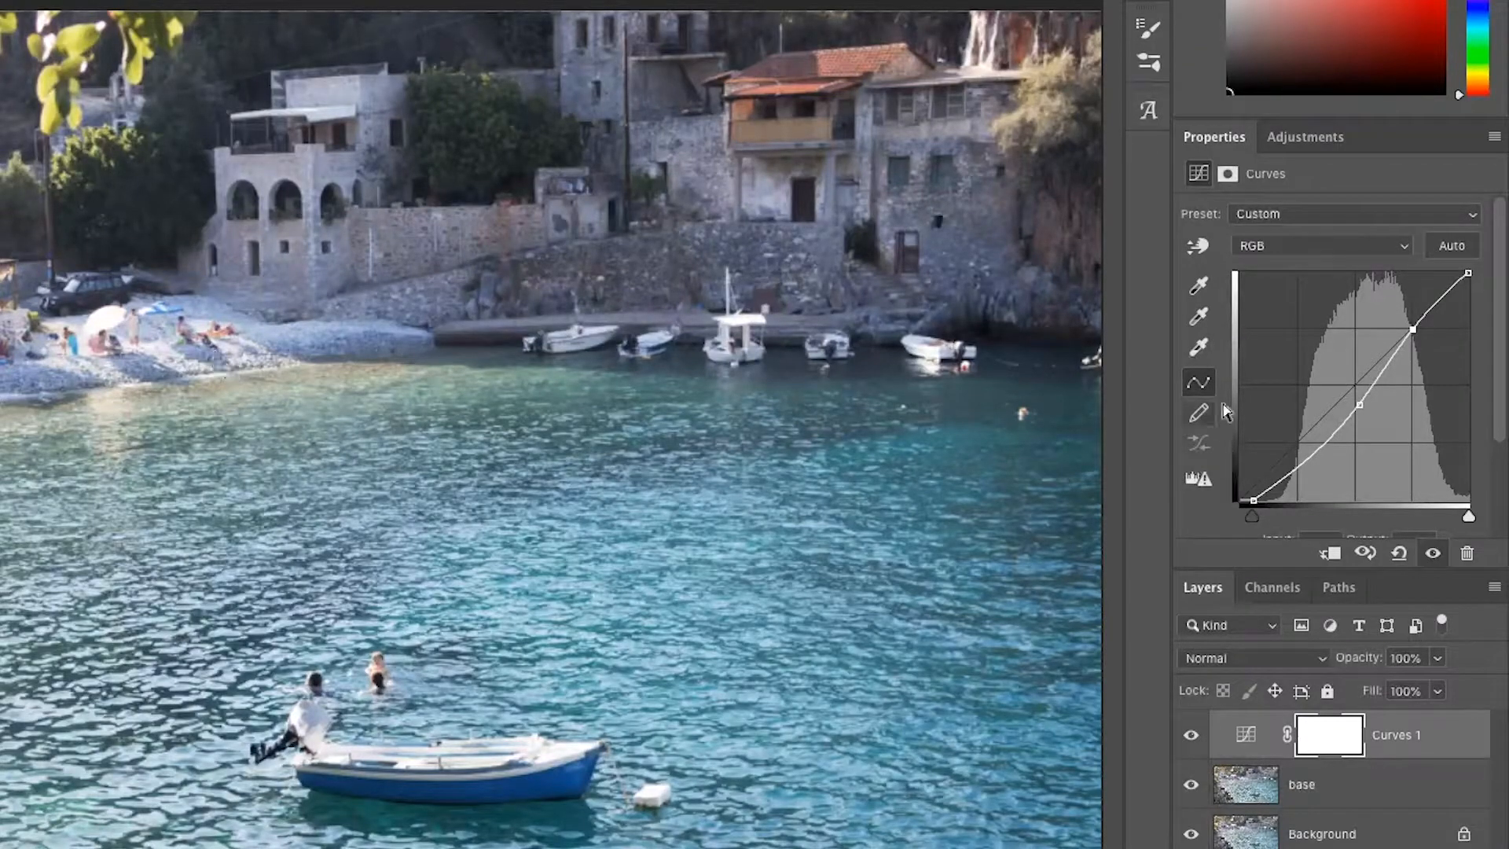
Soften the curve by lowering the highlights, moving the midtone point into the shadows and returning the black point to the corner.
{"action": "left_click_drag", "start_coordinate": [1413, 329], "coordinate": [1423, 329]}
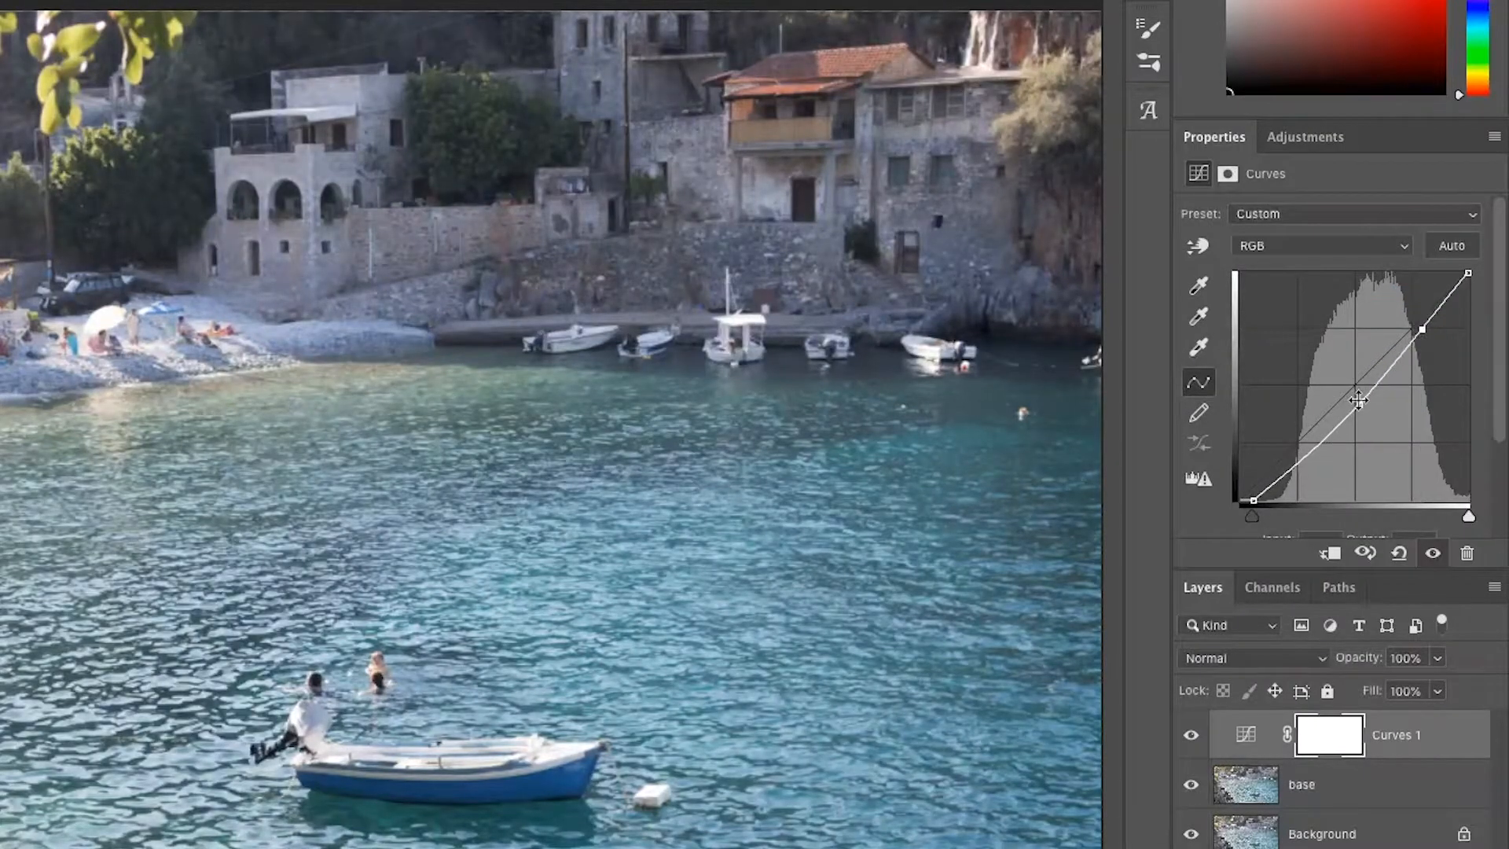
{"action": "left_click_drag", "start_coordinate": [1358, 400], "coordinate": [1320, 447]}
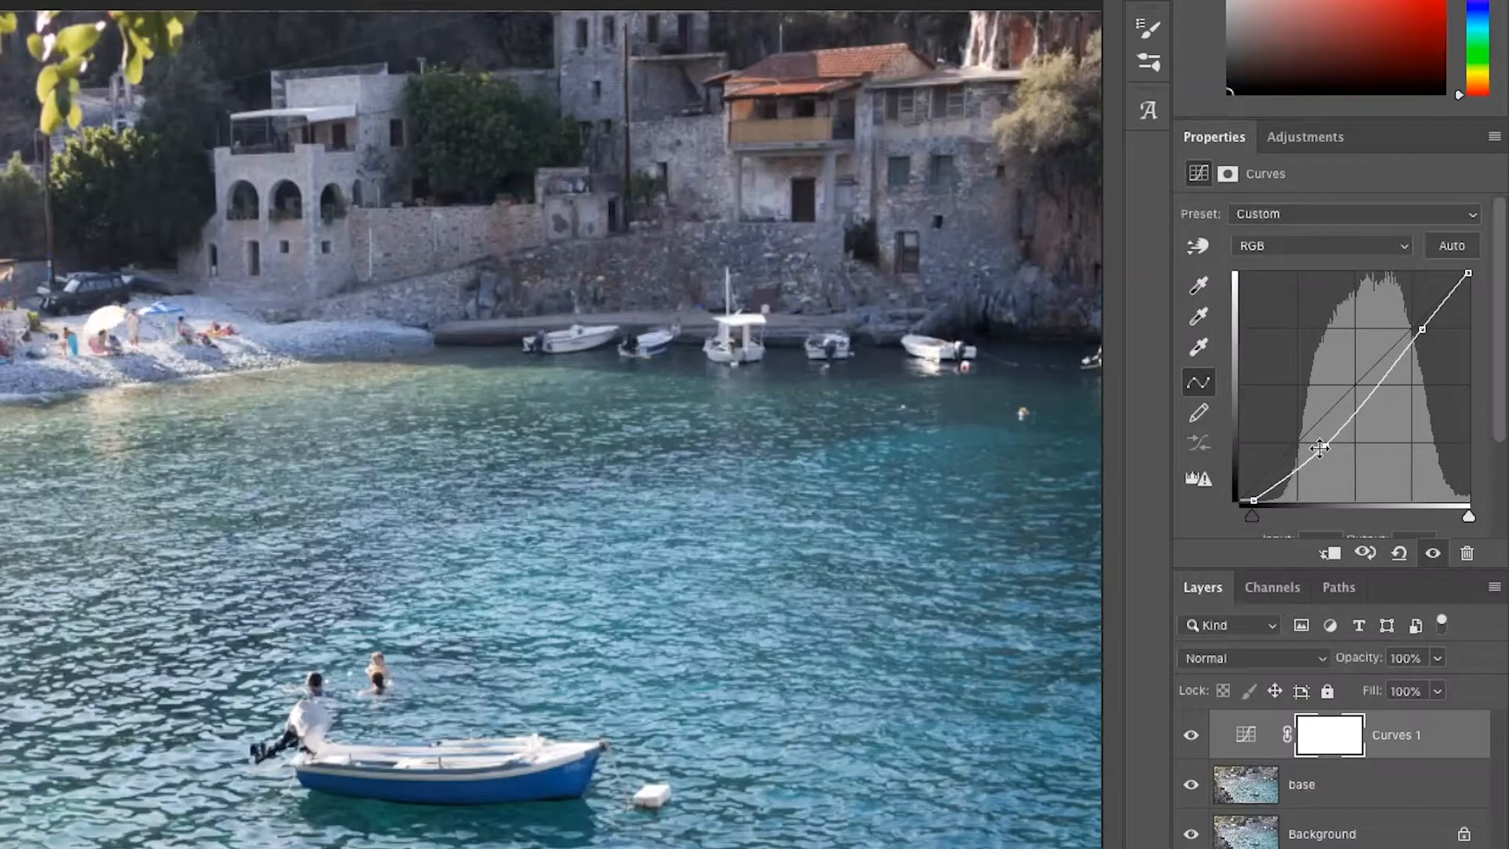
{"action": "left_click_drag", "start_coordinate": [1321, 447], "coordinate": [1326, 445]}
{"action": "left_click_drag", "start_coordinate": [1326, 445], "coordinate": [1324, 439]}
{"action": "left_click_drag", "start_coordinate": [1254, 500], "coordinate": [1241, 500]}
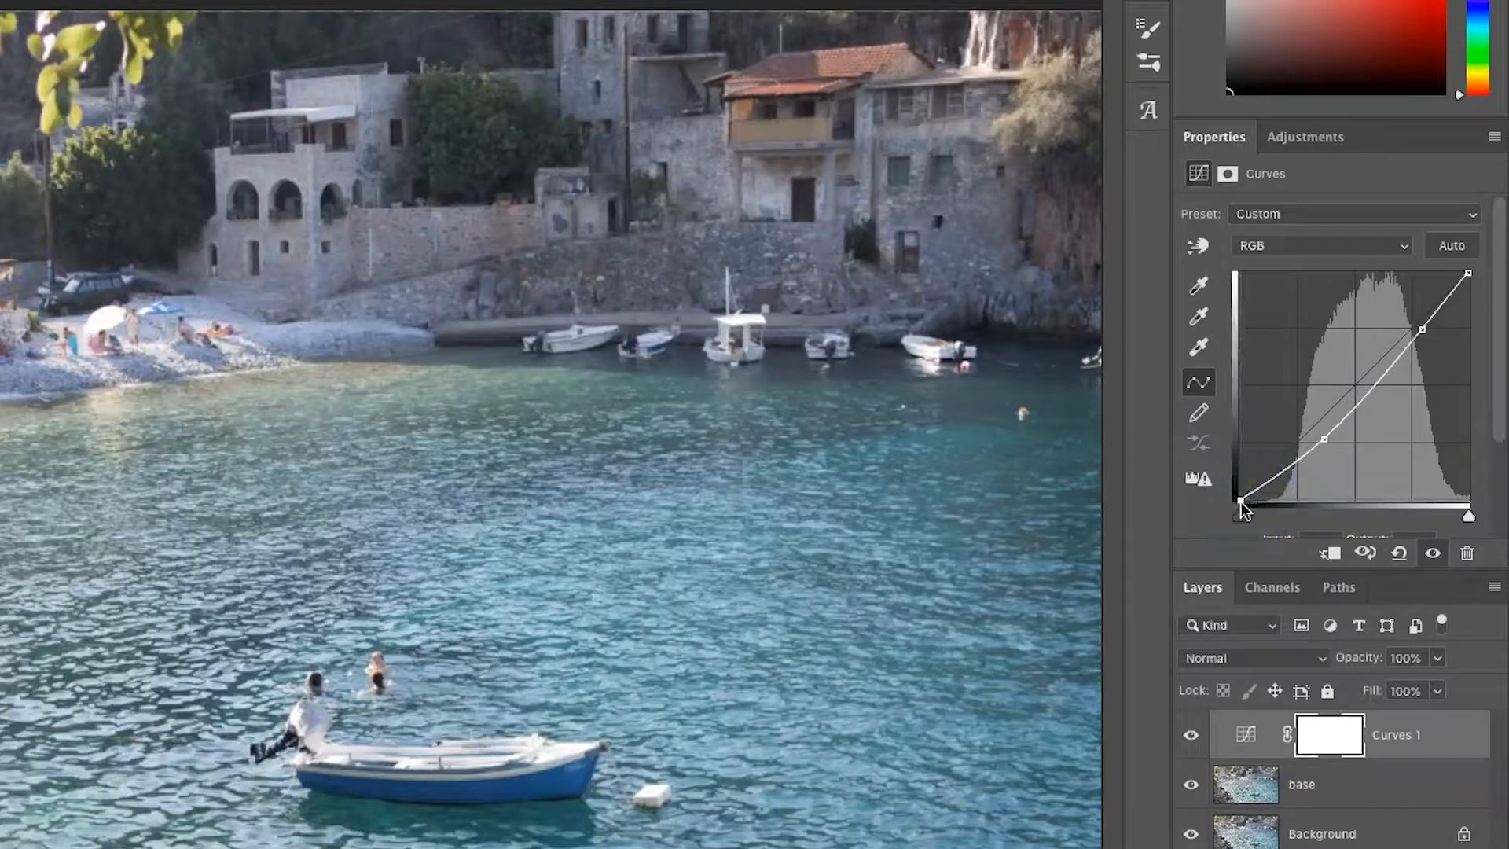
Delete the Curves 1 adjustment layer.
{"action": "left_click", "coordinate": [1241, 735]}
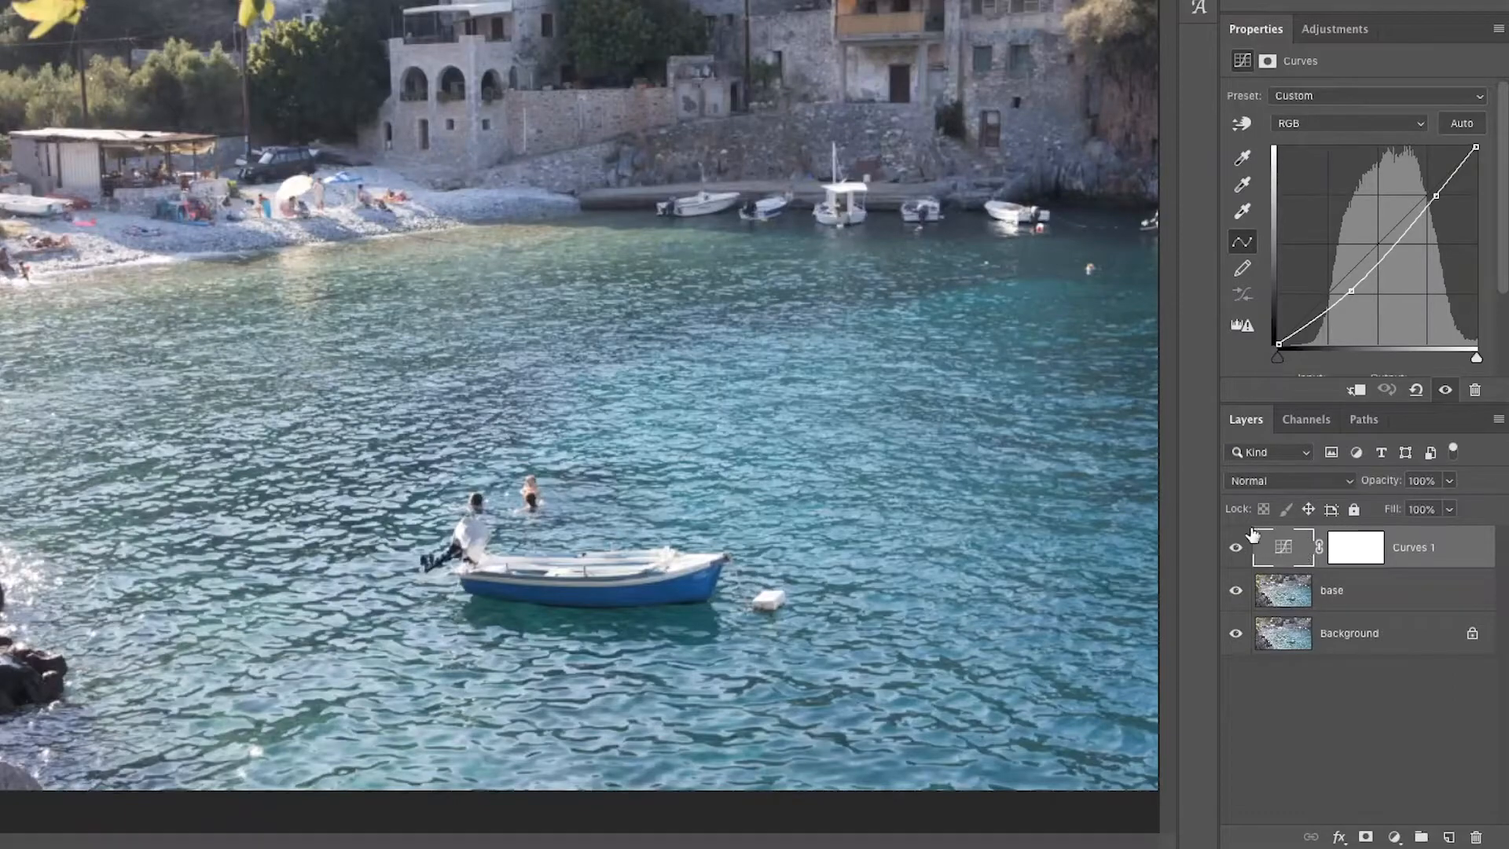
{"action": "left_click", "coordinate": [1477, 840]}
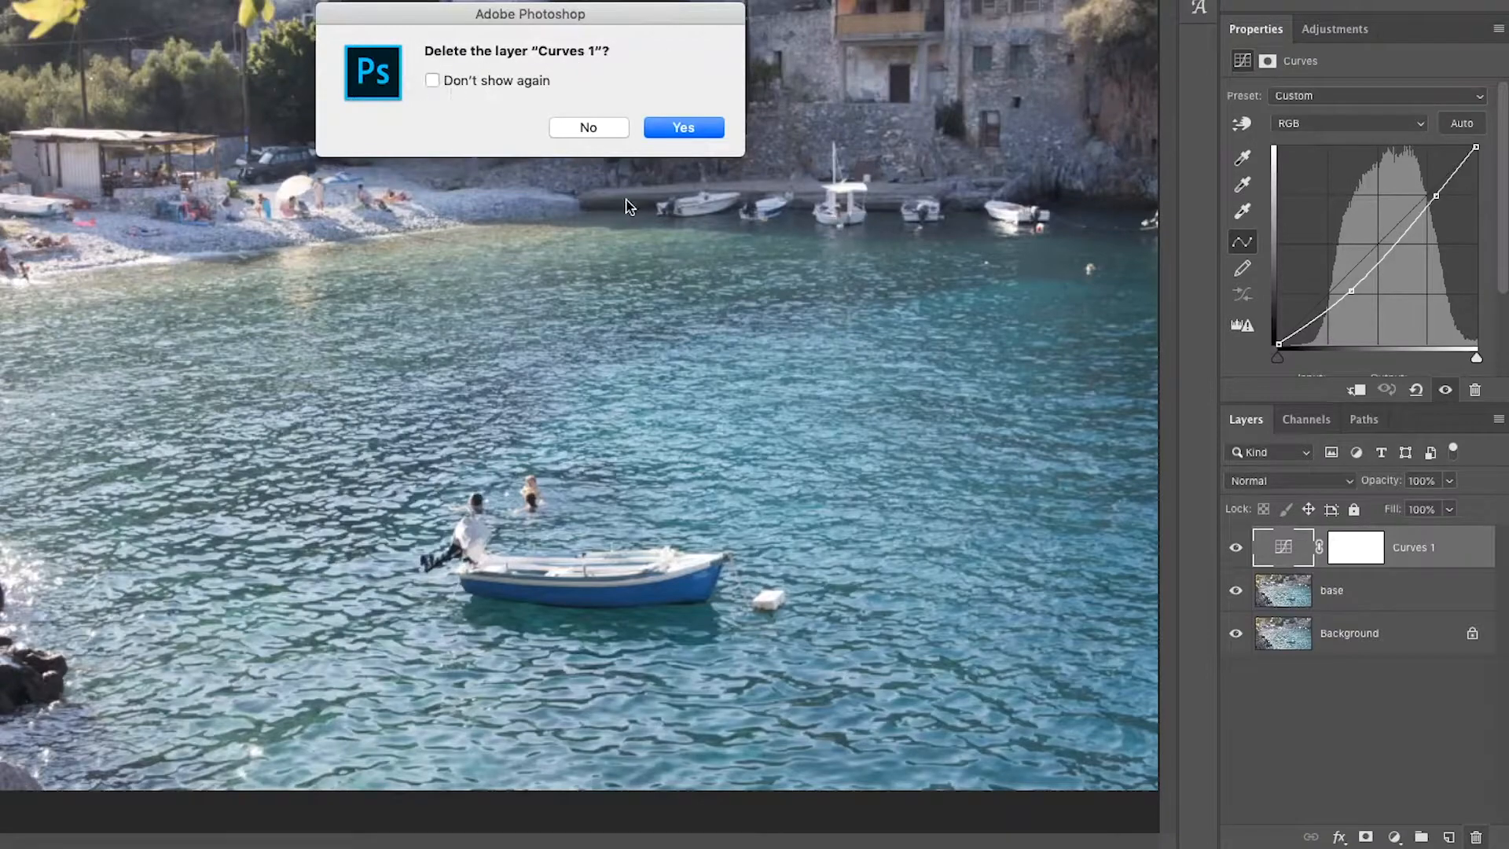
{"action": "left_click", "coordinate": [686, 128]}
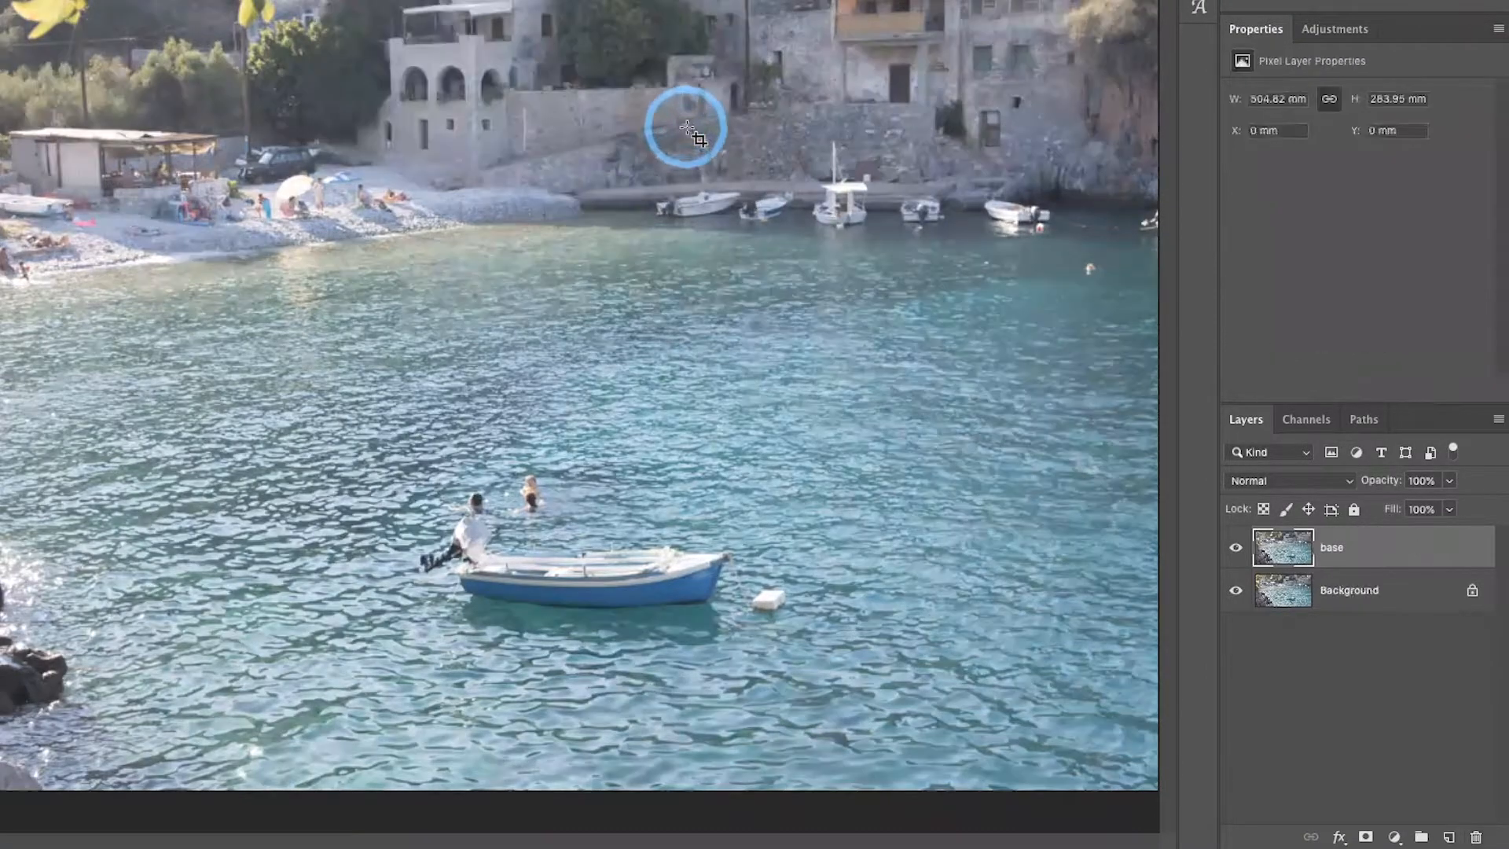
Convert the base layer to a Smart Object and open the Camera Raw Filter for it.
{"action": "right_click", "coordinate": [1383, 550]}
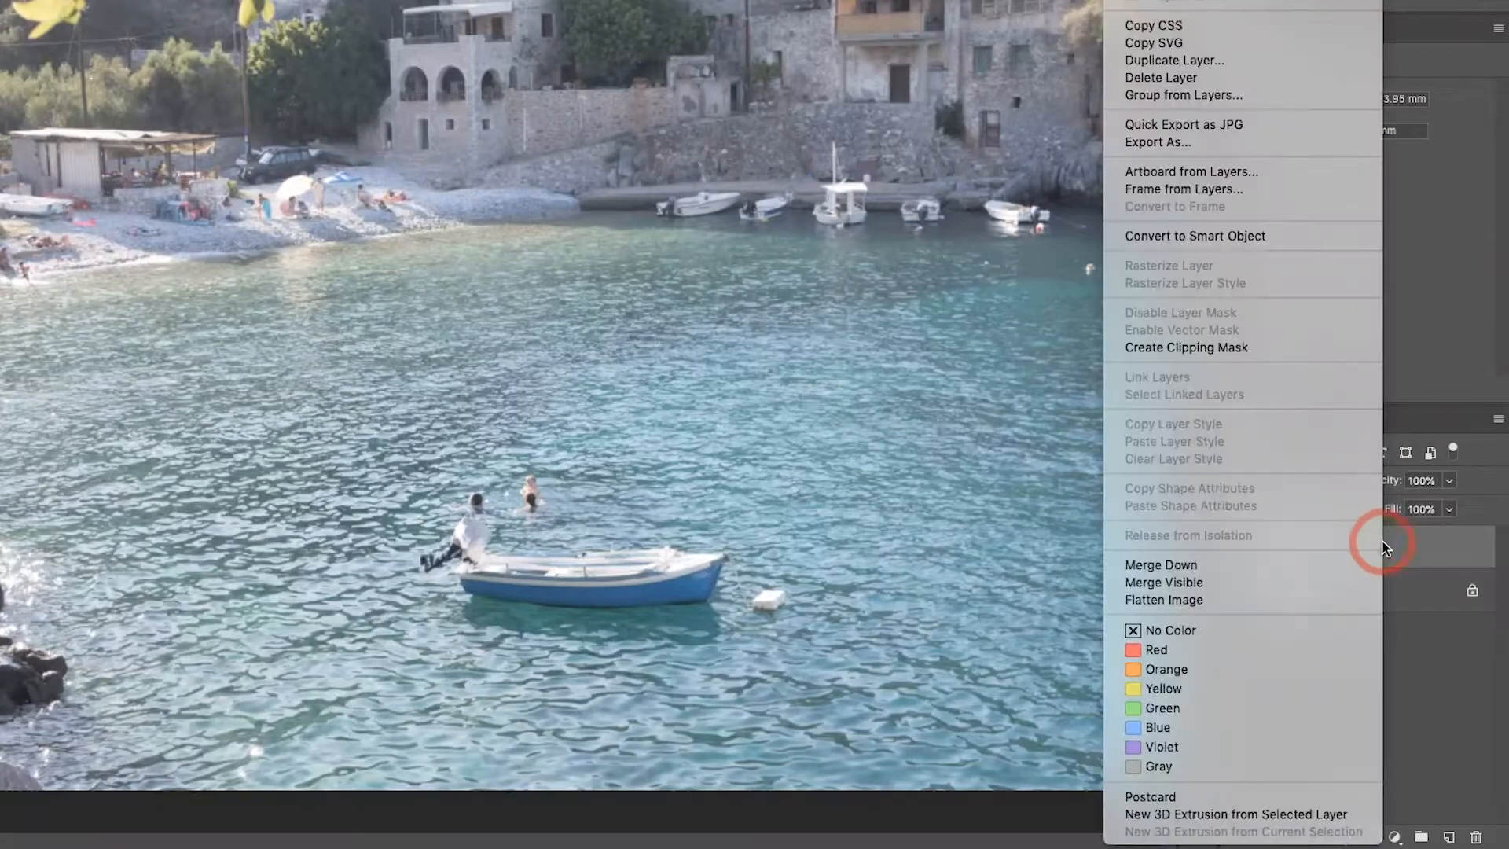
{"action": "left_click", "coordinate": [1257, 234]}
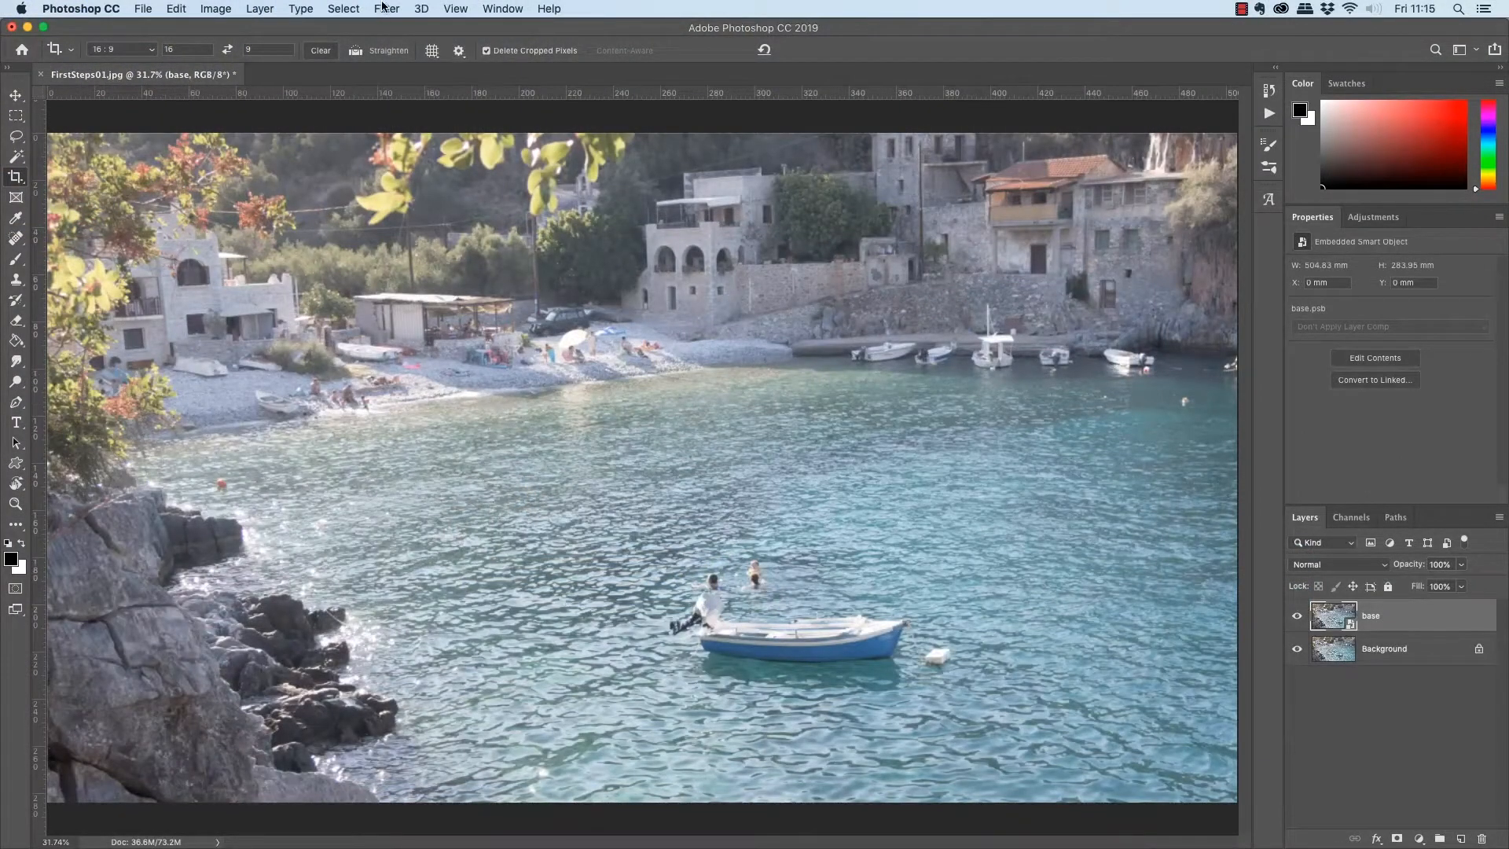
{"action": "left_click", "coordinate": [386, 9]}
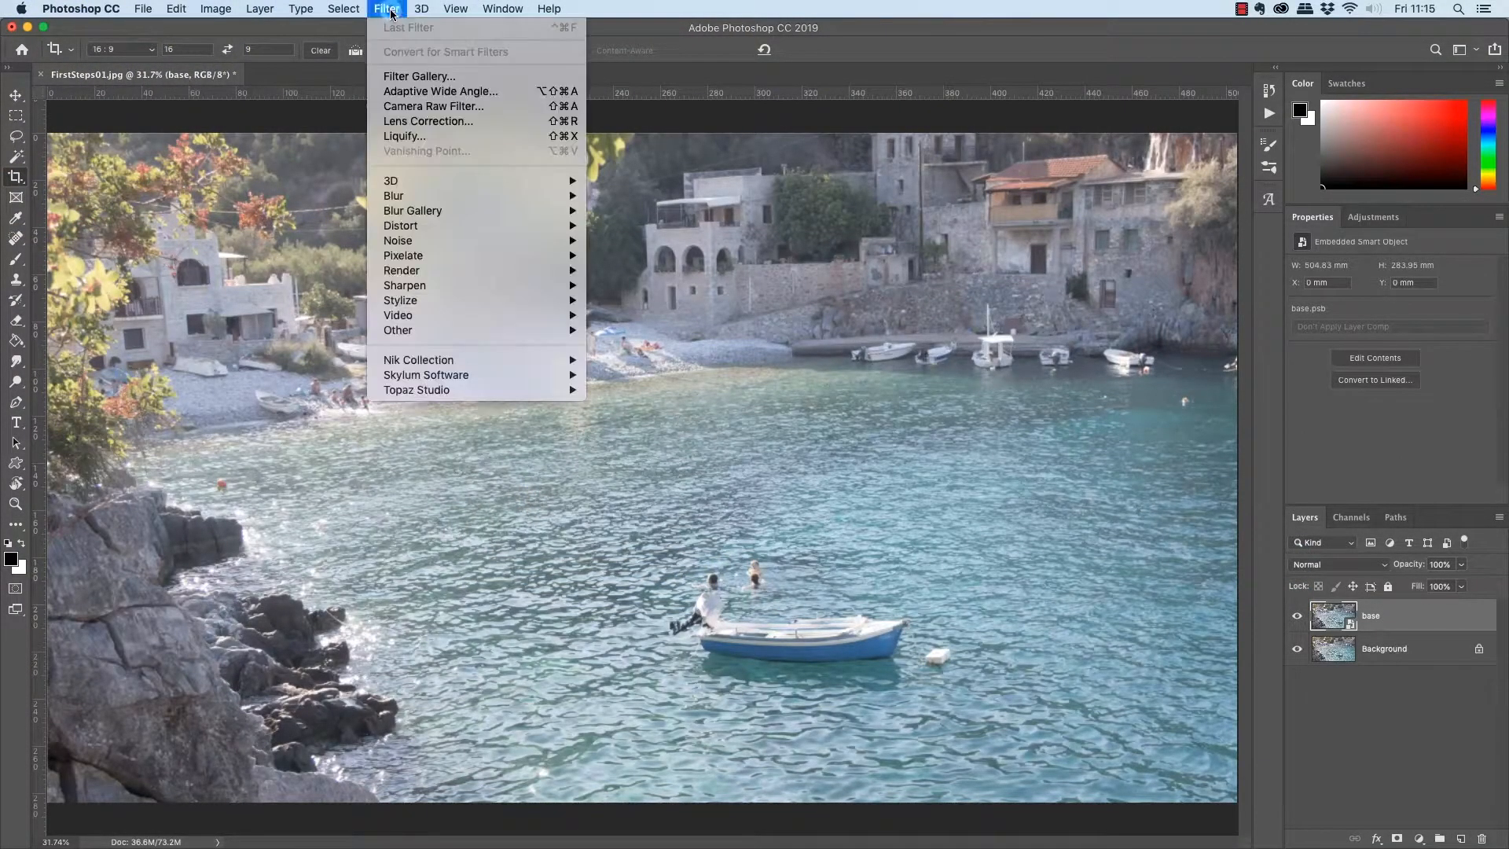
{"action": "left_click", "coordinate": [420, 110]}
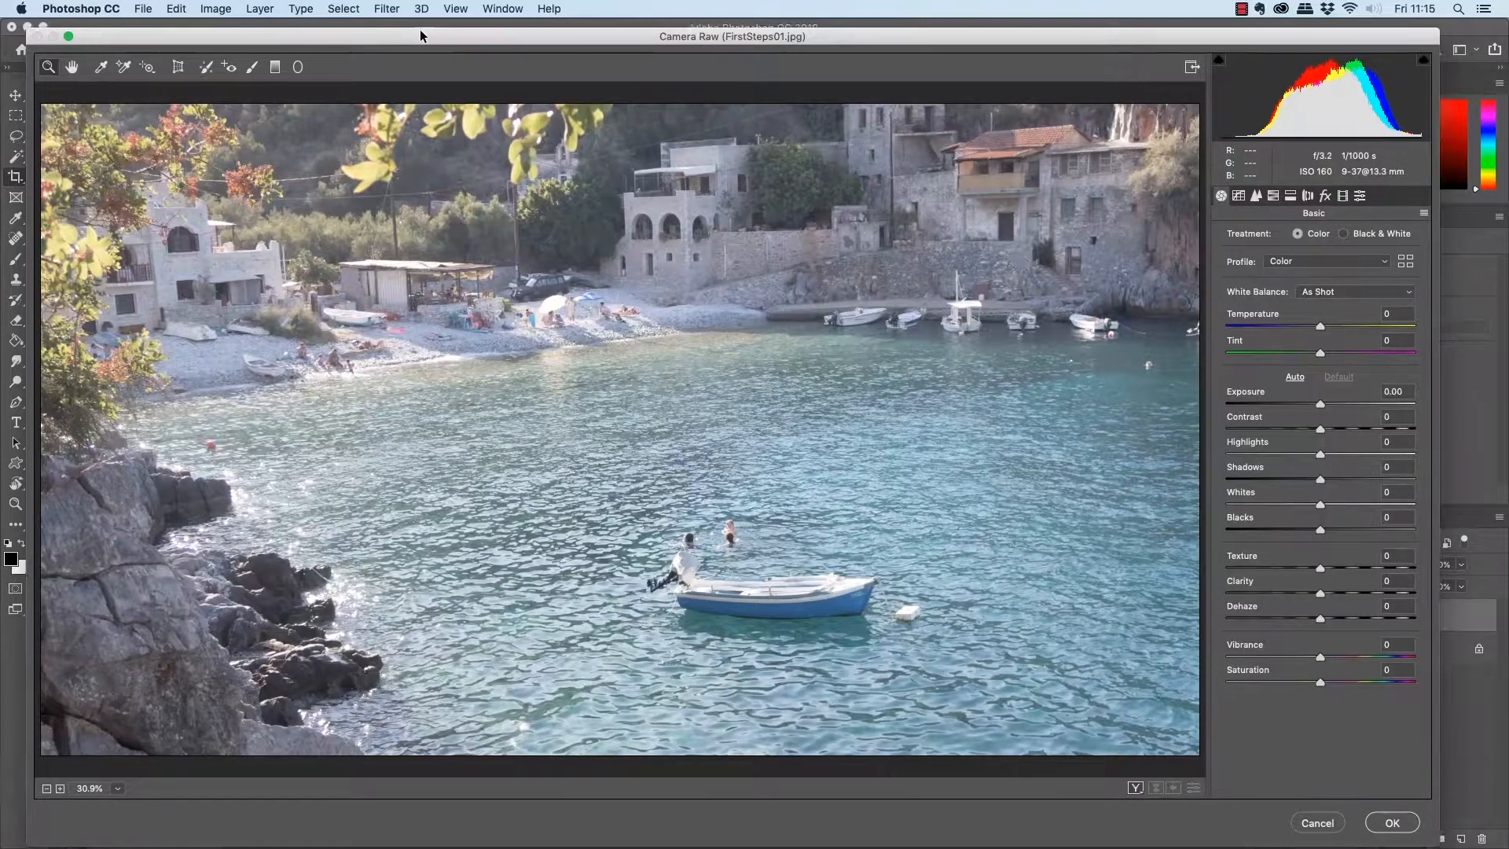
{"action": "left_click_drag", "start_coordinate": [422, 32], "coordinate": [414, 25]}
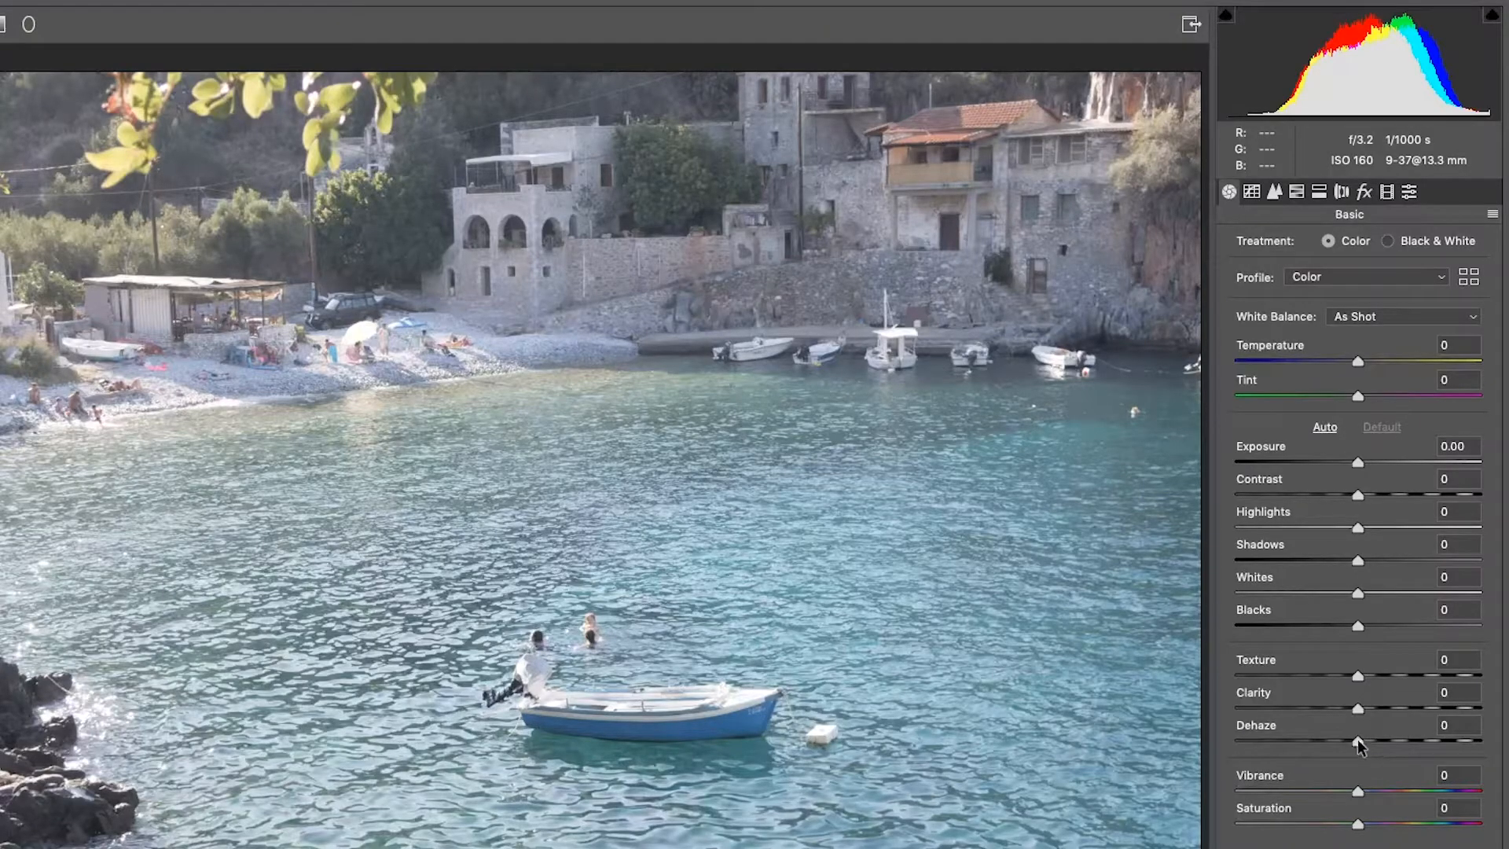
Set Dehaze to +51 and Highlights to -82 in the Basic adjustments.
{"action": "left_click_drag", "start_coordinate": [1357, 739], "coordinate": [1418, 739]}
{"action": "left_click_drag", "start_coordinate": [1419, 739], "coordinate": [1420, 739]}
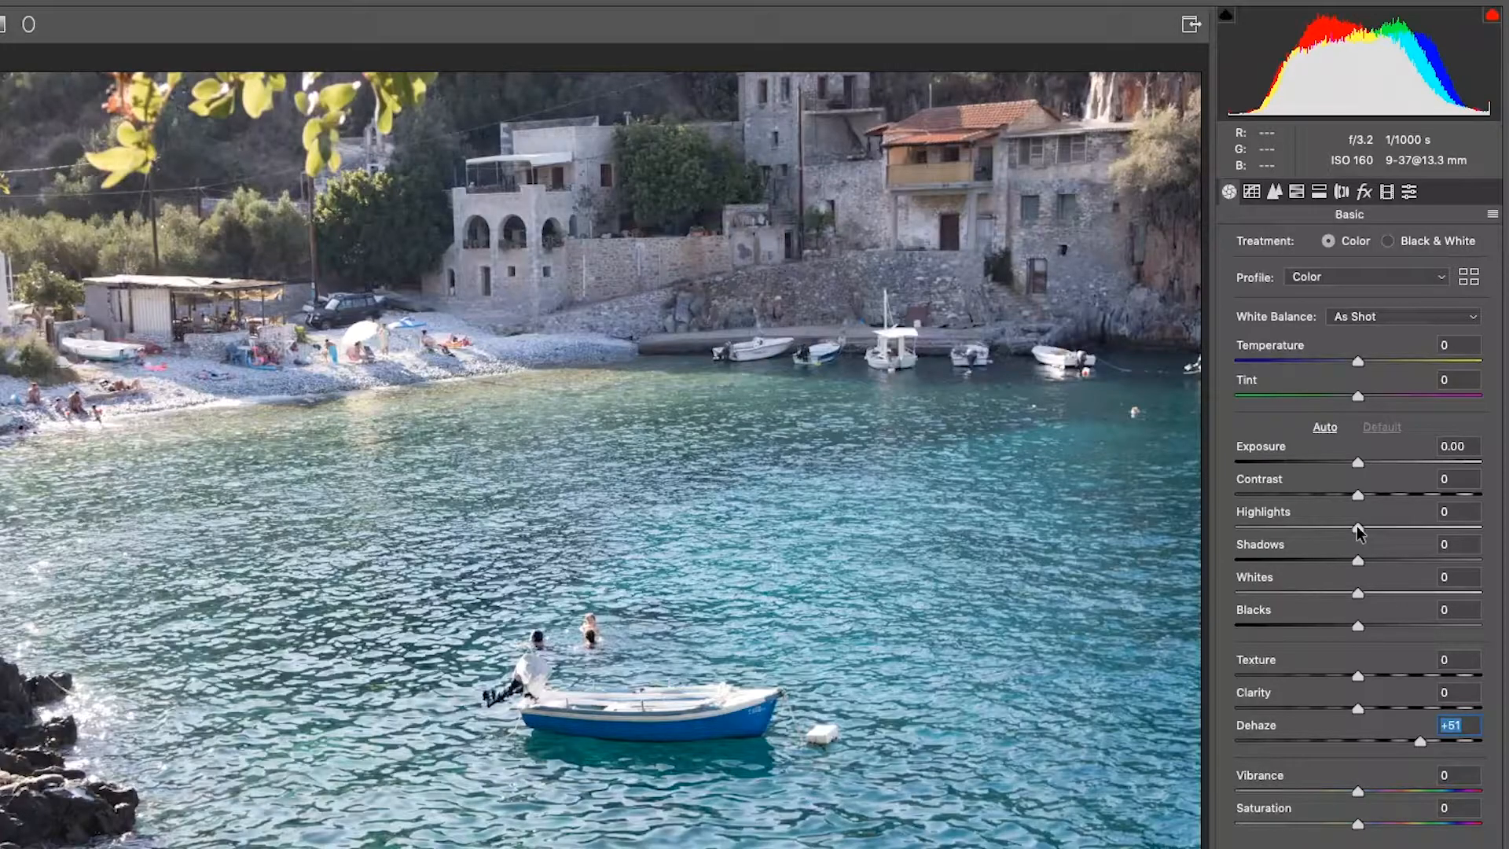
{"action": "left_click_drag", "start_coordinate": [1357, 526], "coordinate": [1256, 558]}
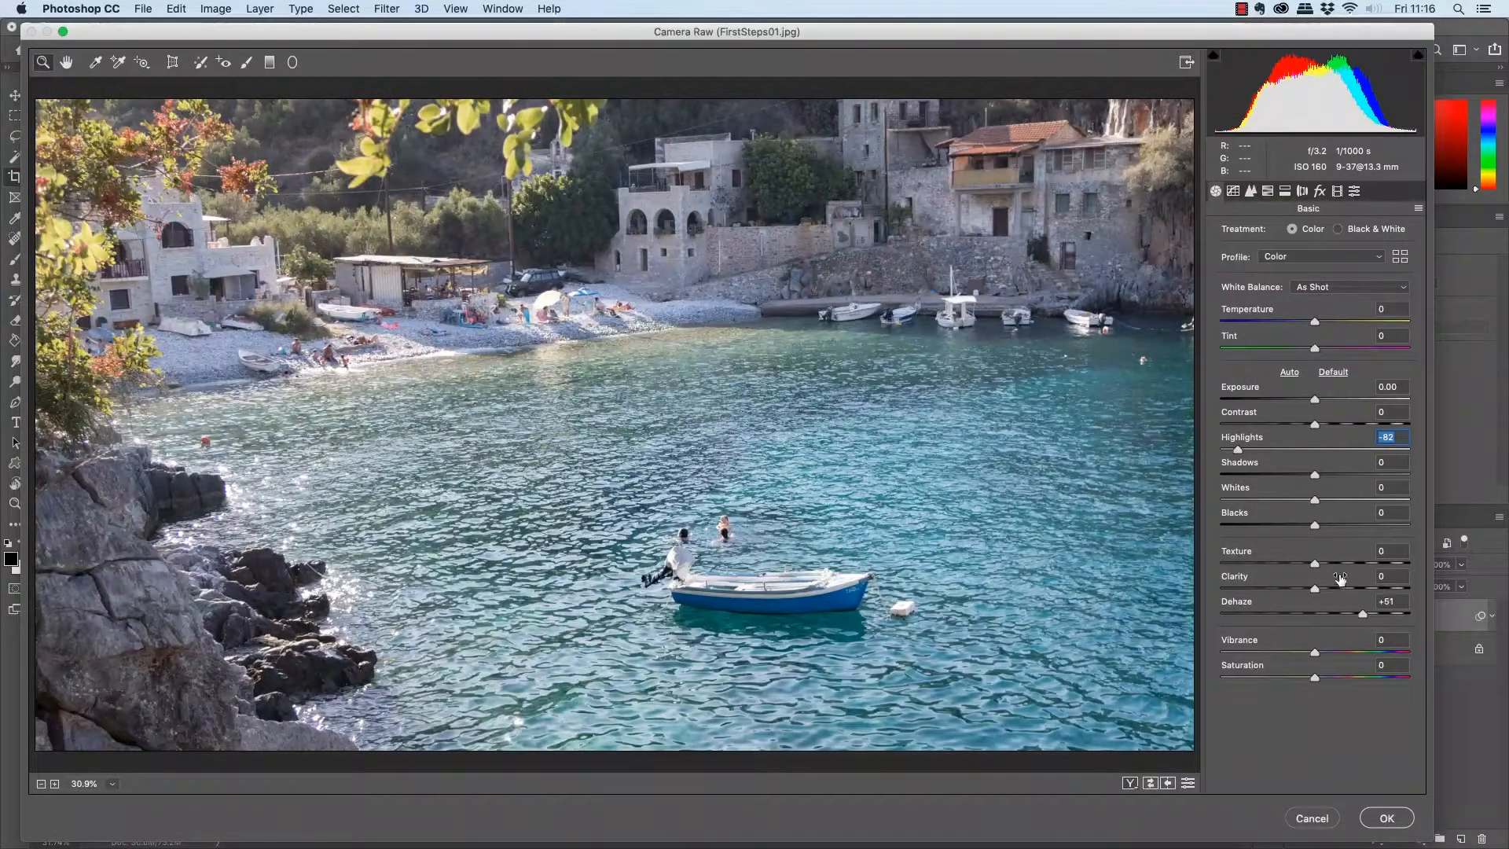
Try the maximum Texture of +100, and settle on a Texture value of +21.
{"action": "left_click_drag", "start_coordinate": [1315, 563], "coordinate": [1463, 569]}
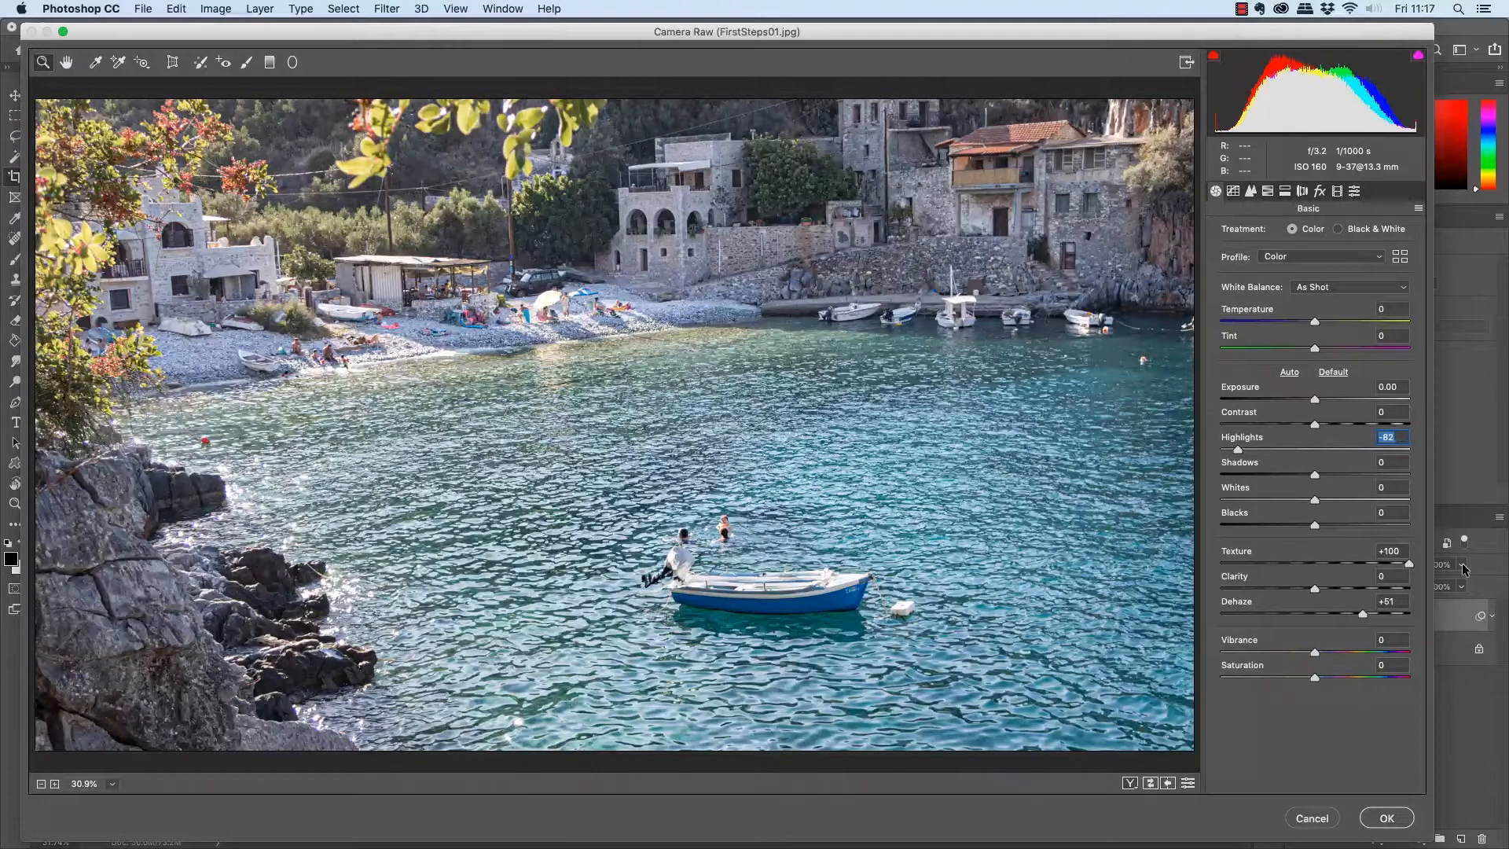
{"action": "left_click", "coordinate": [1411, 563]}
{"action": "left_click_drag", "start_coordinate": [1413, 564], "coordinate": [1334, 566]}
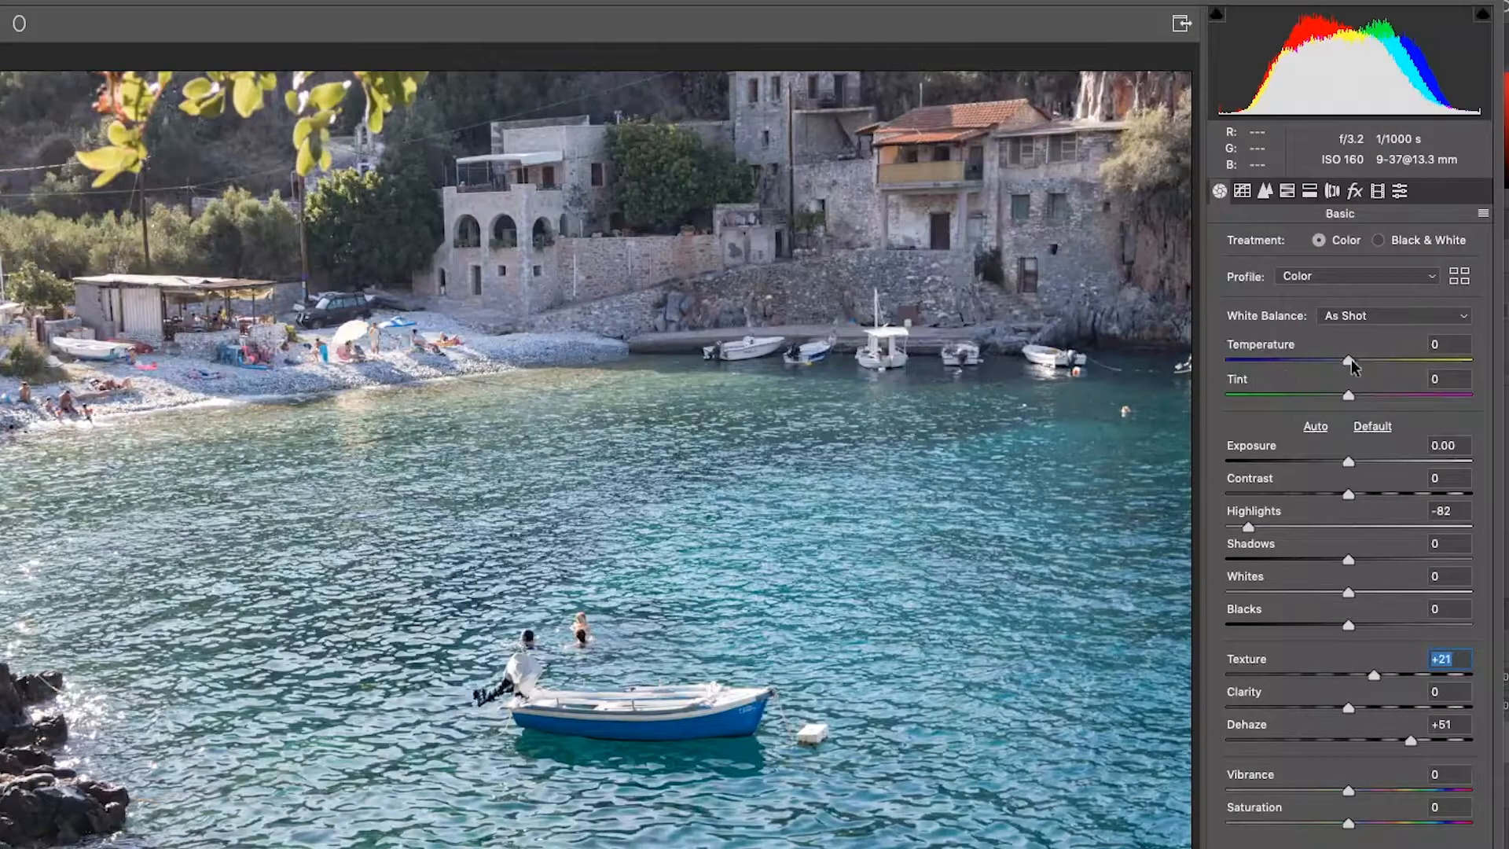
Warm the white balance with Temperature +13 and Tint +10, and raise Dehaze to +59.
{"action": "left_click_drag", "start_coordinate": [1350, 359], "coordinate": [1327, 359]}
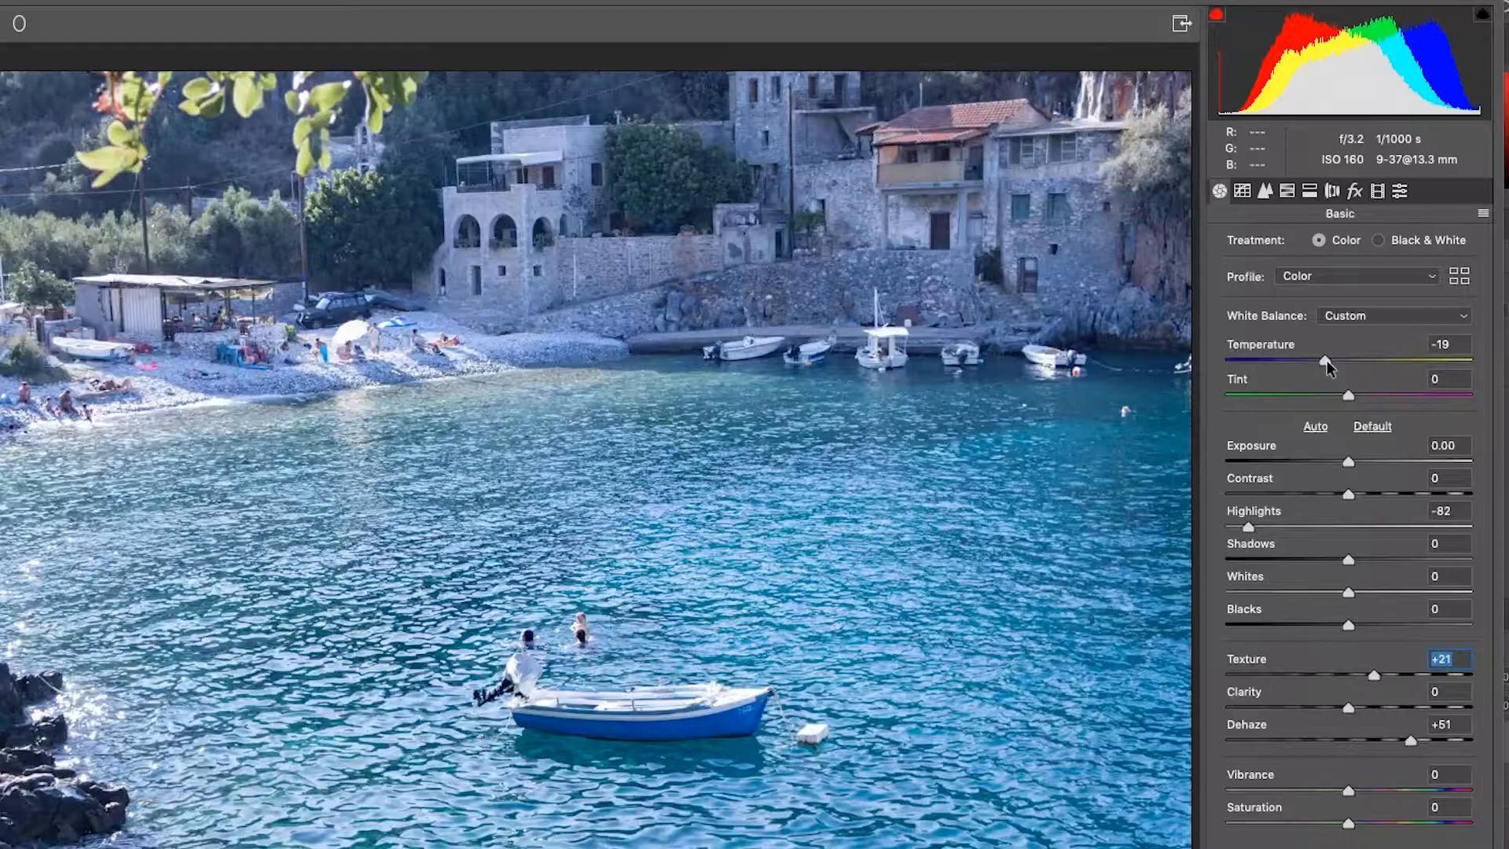
{"action": "left_click_drag", "start_coordinate": [1327, 360], "coordinate": [1361, 395]}
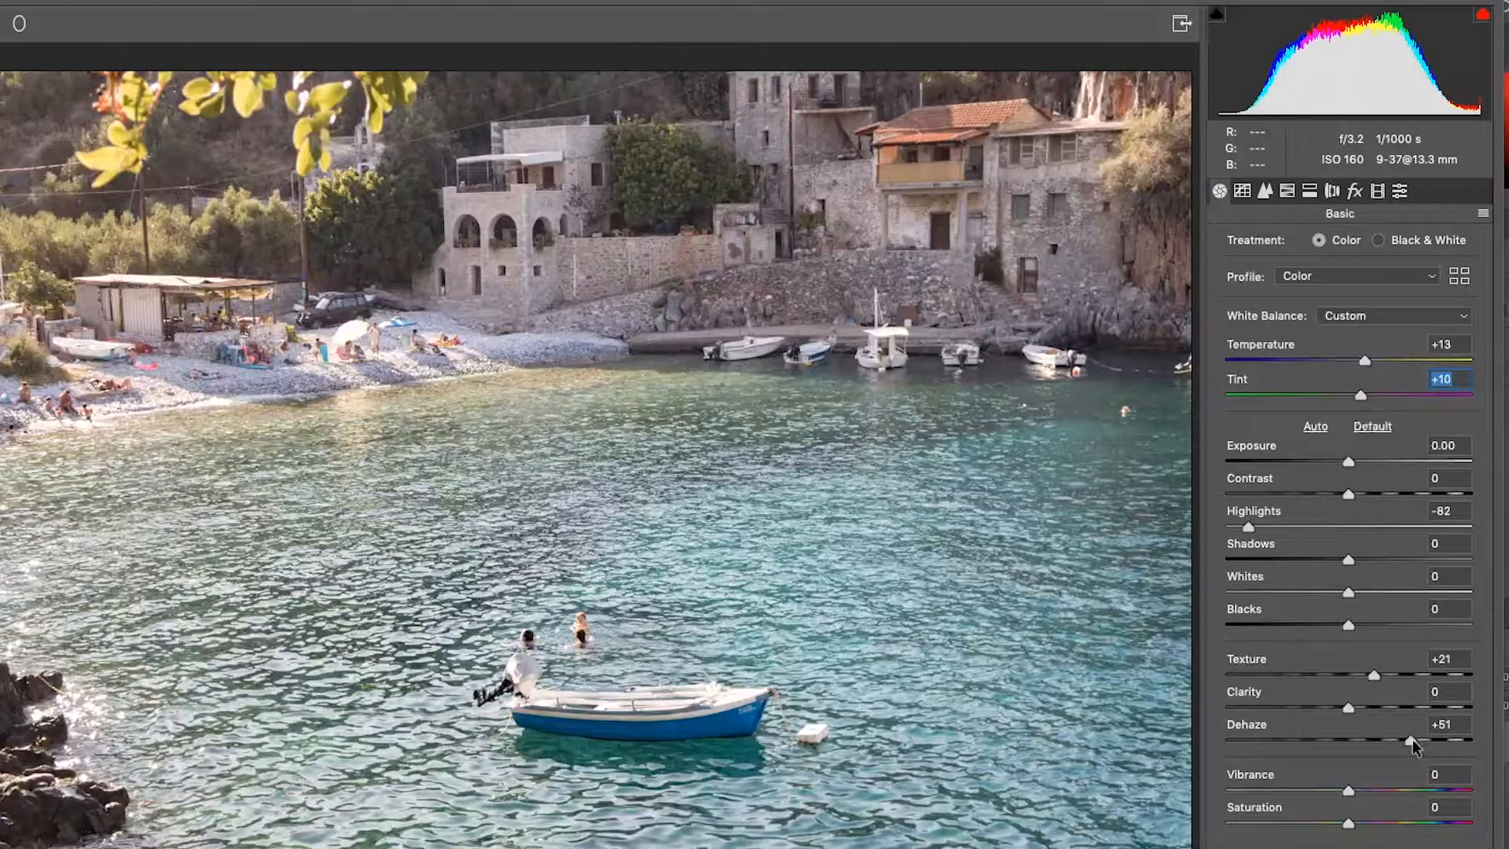
{"action": "left_click_drag", "start_coordinate": [1412, 738], "coordinate": [1422, 738]}
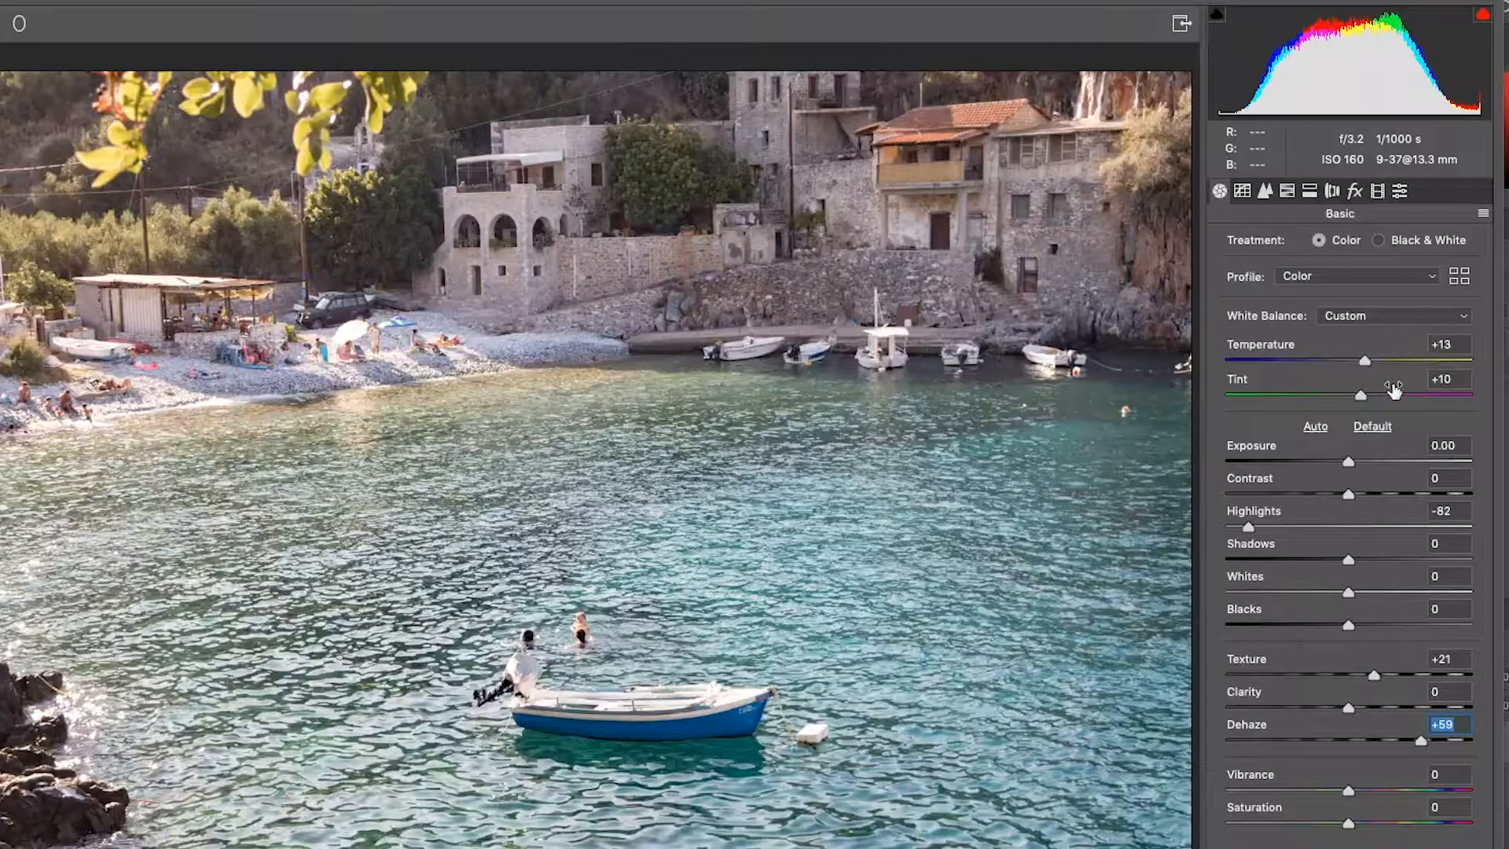
Try the maximum Sharpening Amount of 150, and reduce it to 26.
{"action": "left_click", "coordinate": [1266, 191]}
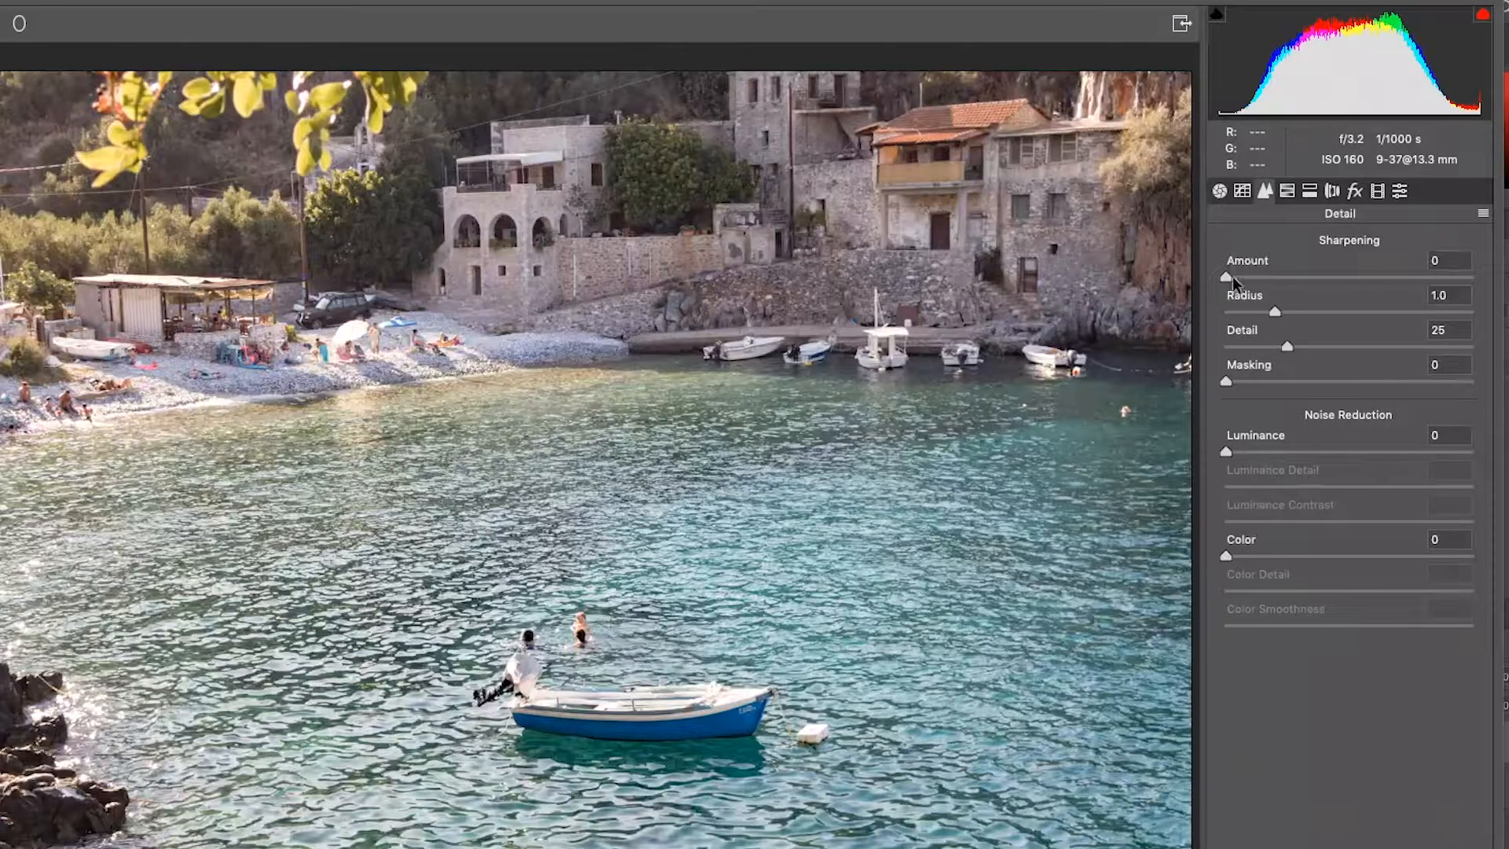
{"action": "left_click_drag", "start_coordinate": [1227, 276], "coordinate": [1485, 291]}
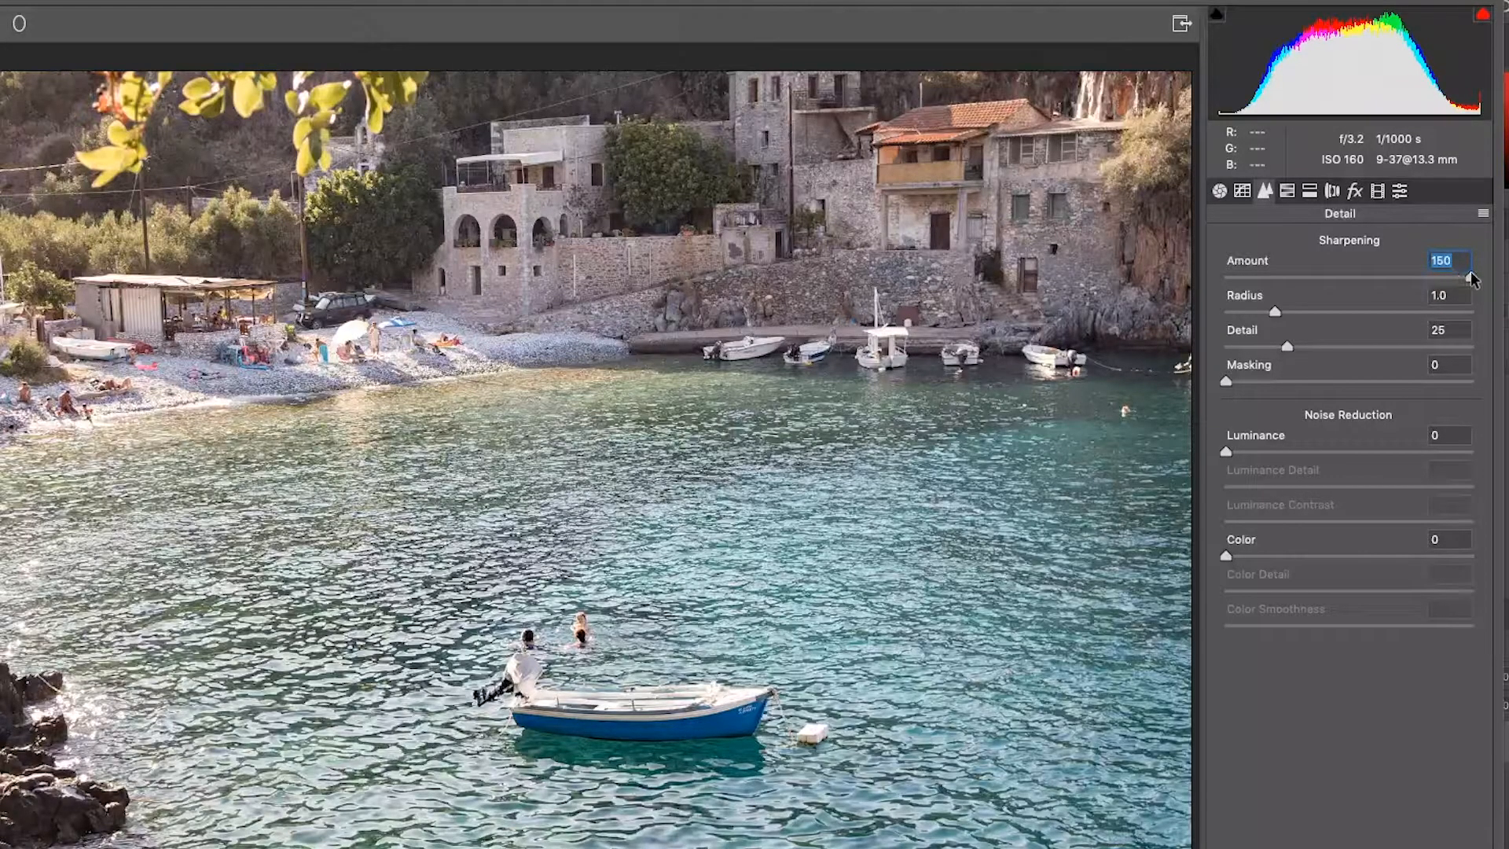
{"action": "left_click_drag", "start_coordinate": [1472, 279], "coordinate": [1268, 277]}
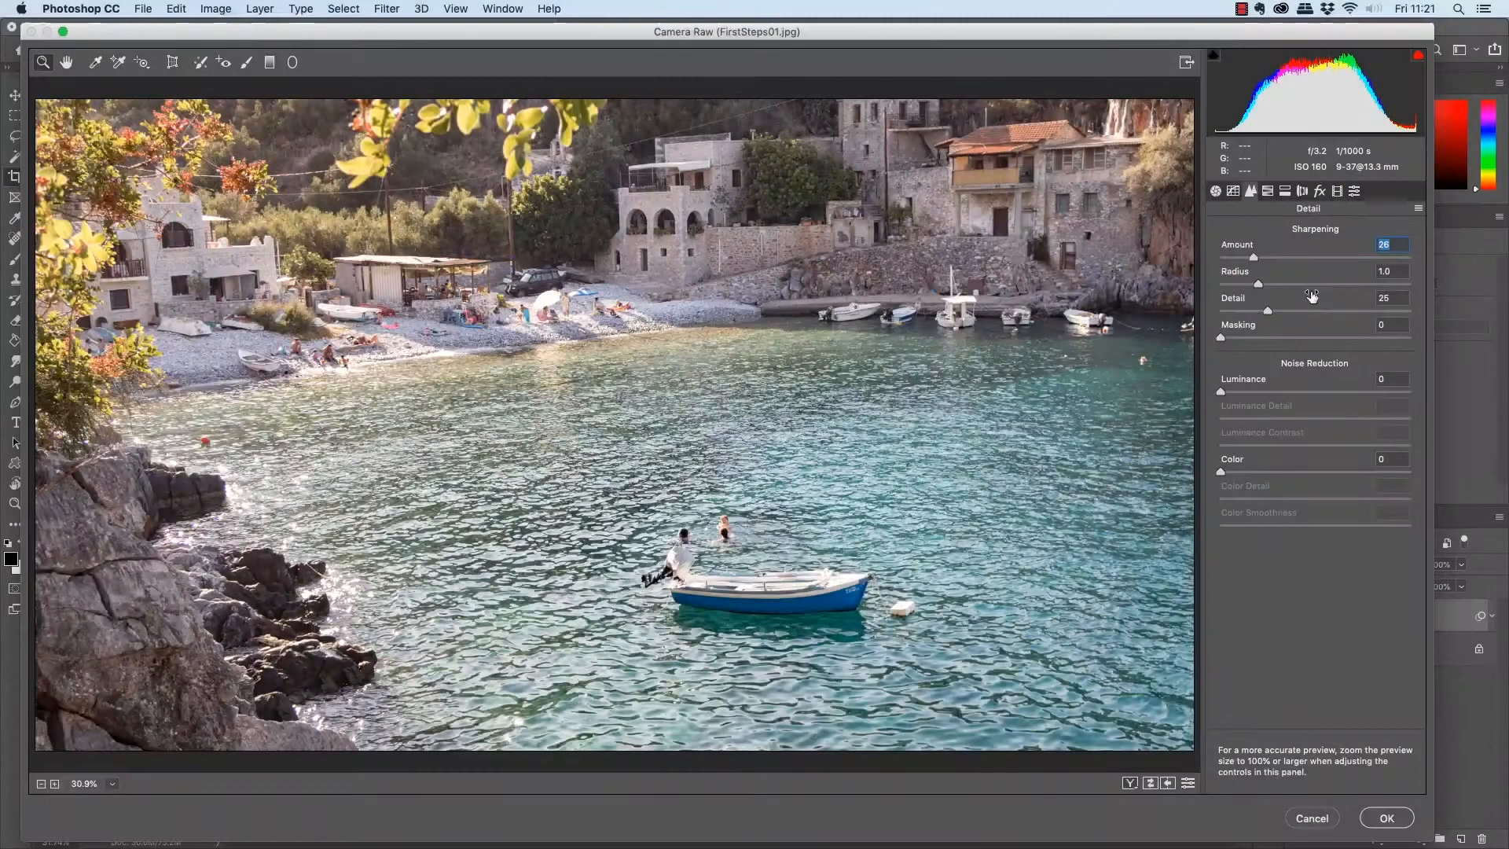
Apply the Camera Raw Filter, and hide and show the base layer to compare it with the original photo.
{"action": "left_click", "coordinate": [1388, 819]}
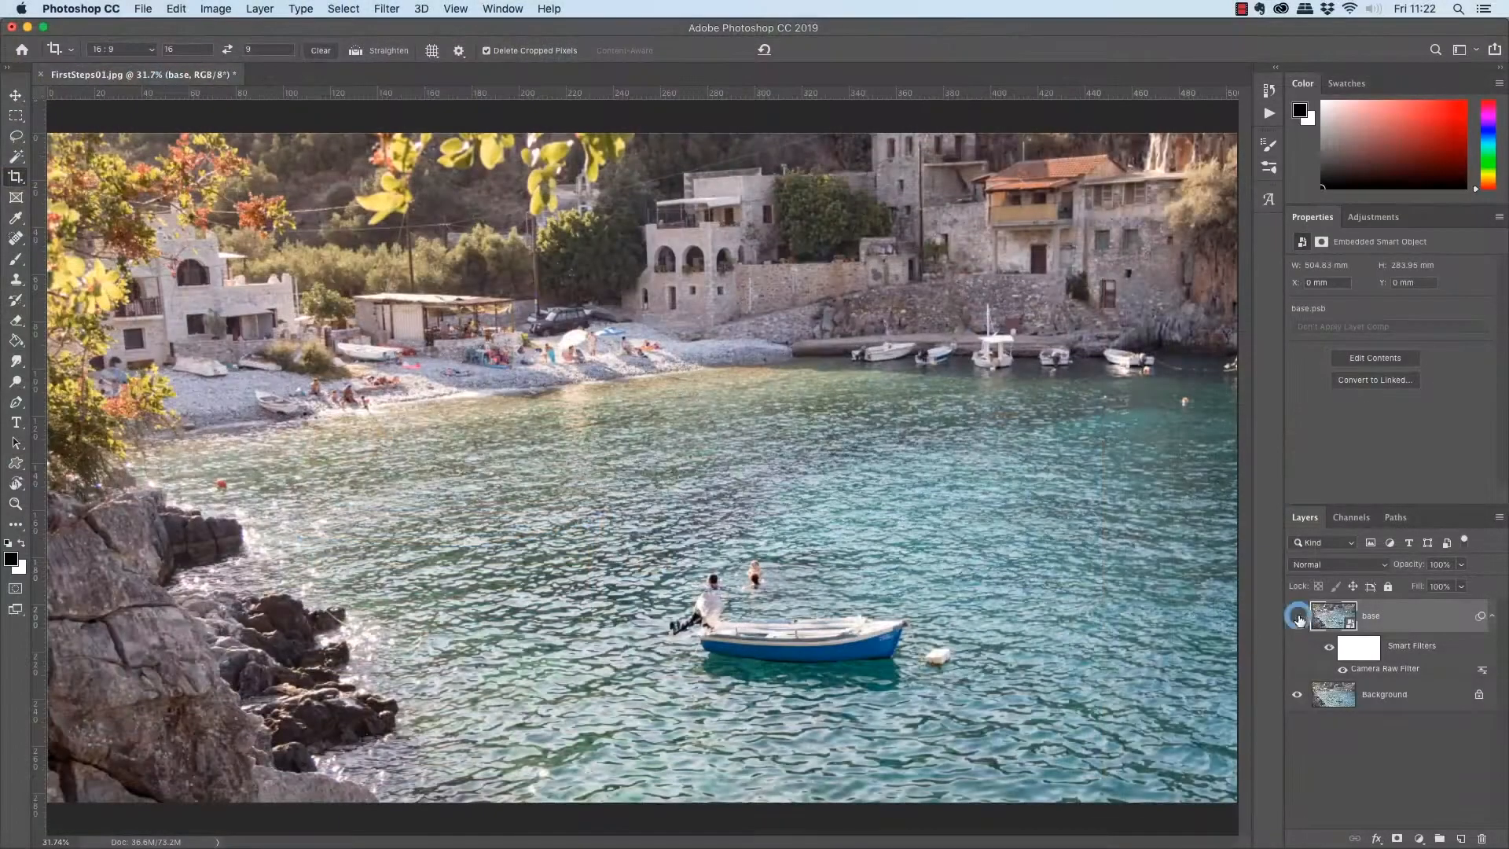
{"action": "left_click", "coordinate": [1192, 503]}
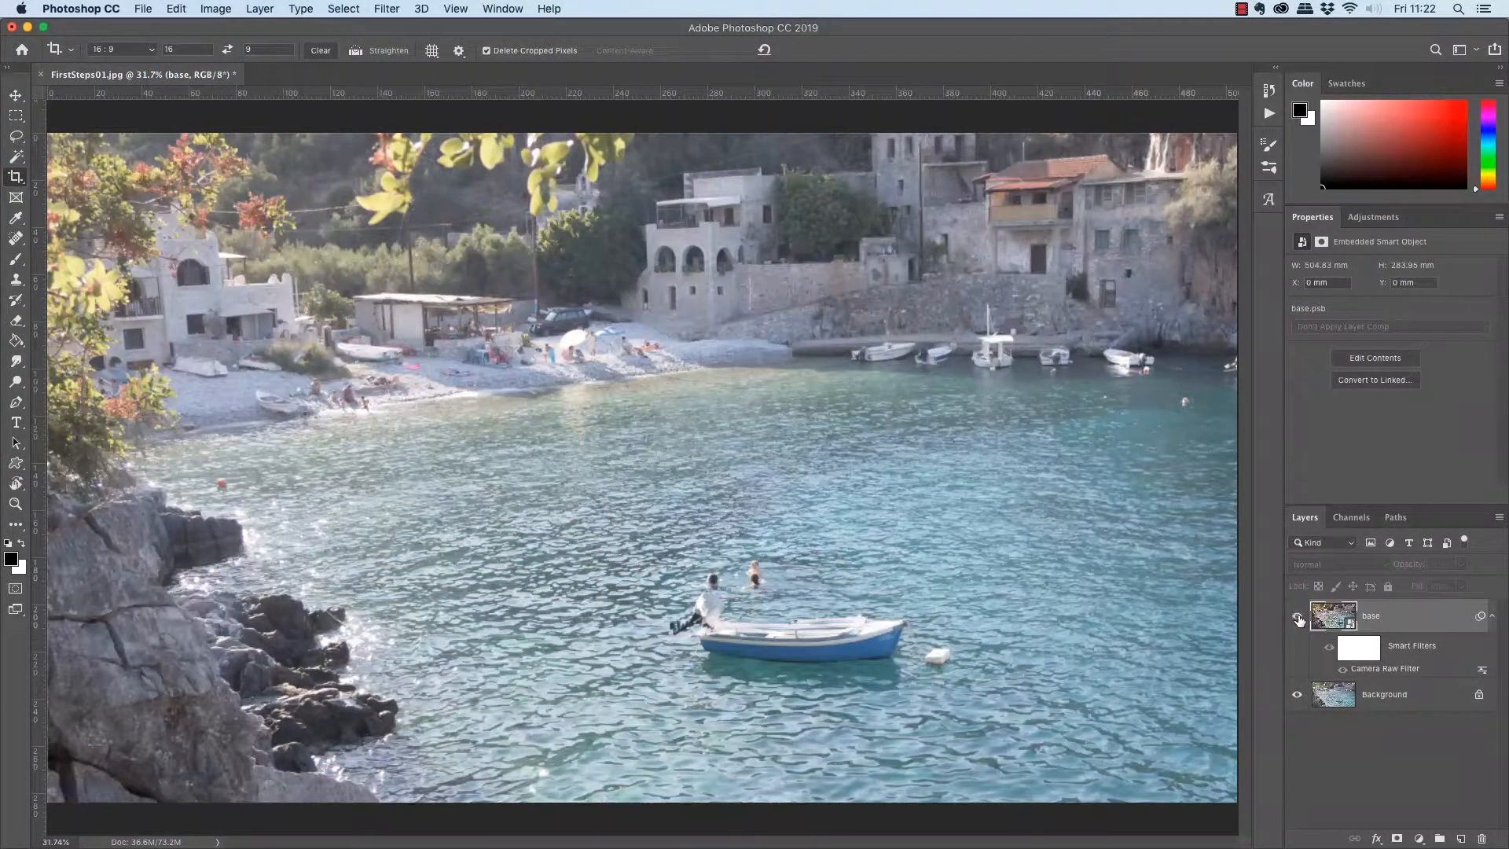
{"action": "left_click", "coordinate": [1298, 618]}
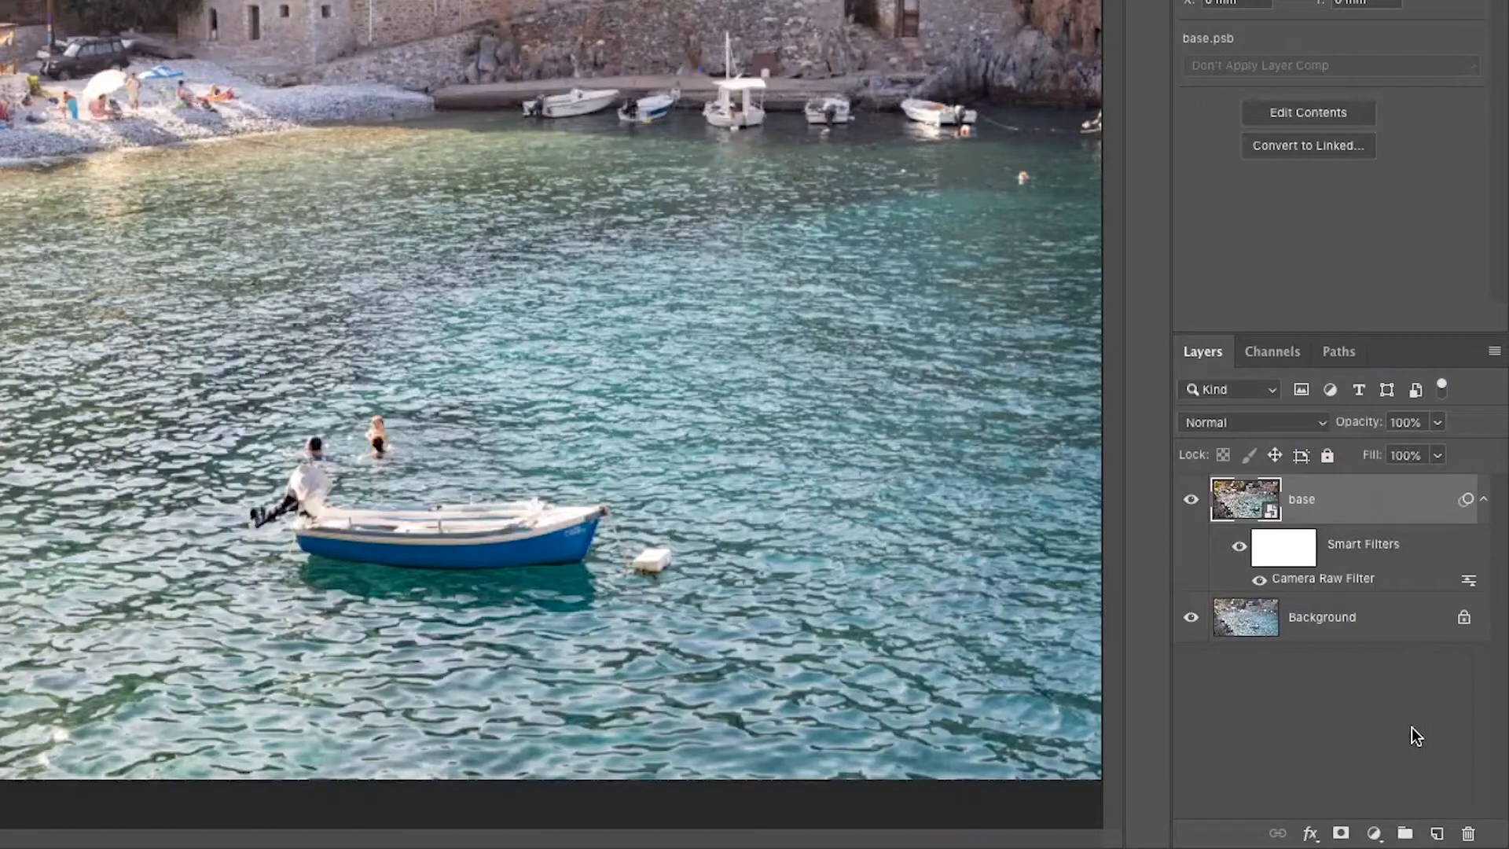
Add a new empty layer above base and name it blemishes.
{"action": "left_click", "coordinate": [1436, 833]}
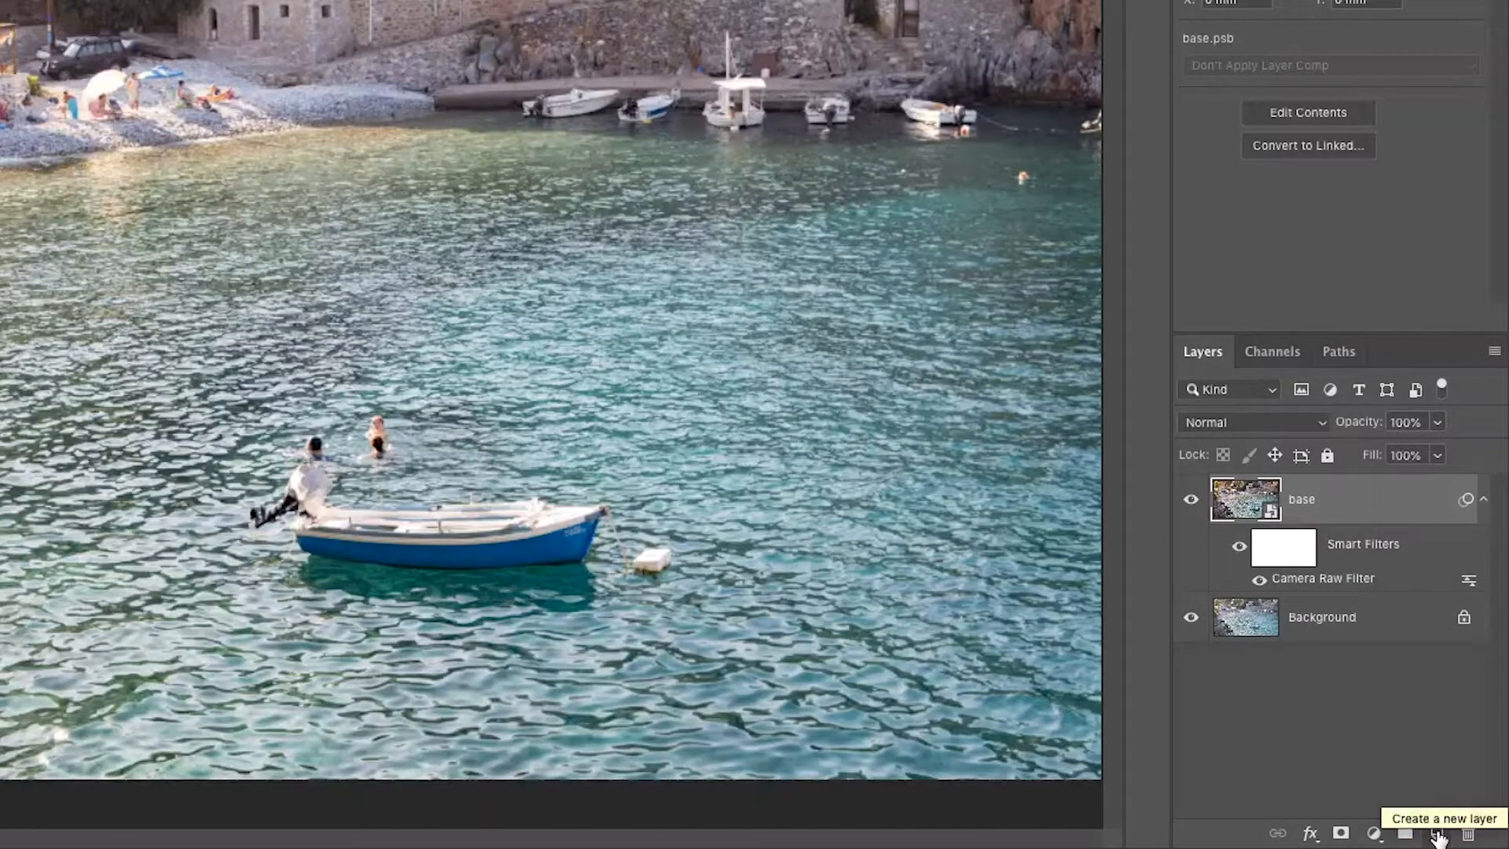
{"action": "left_click", "coordinate": [1438, 835]}
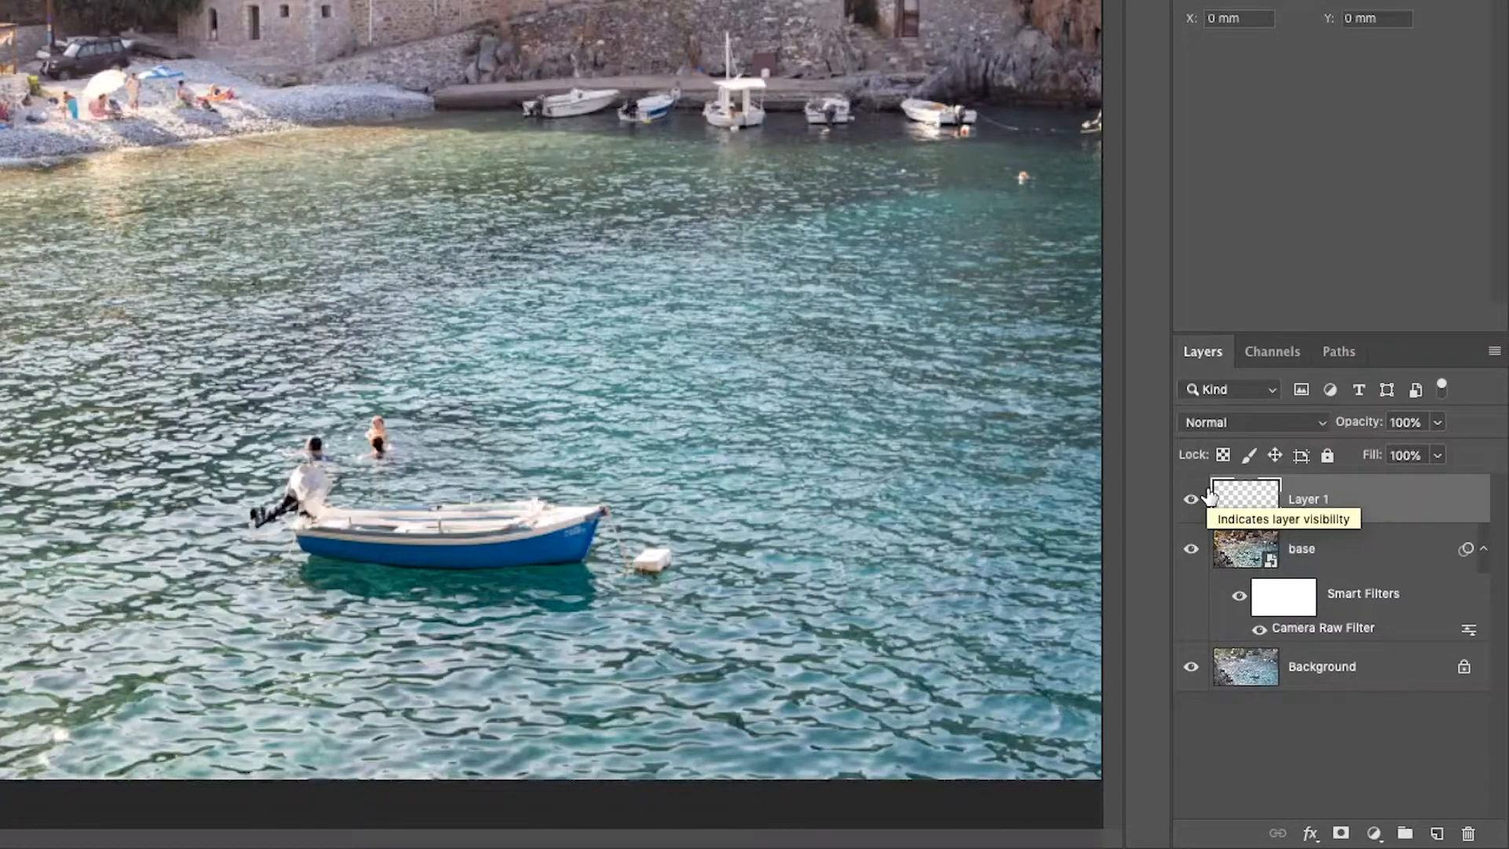
{"action": "double_click", "coordinate": [1324, 504]}
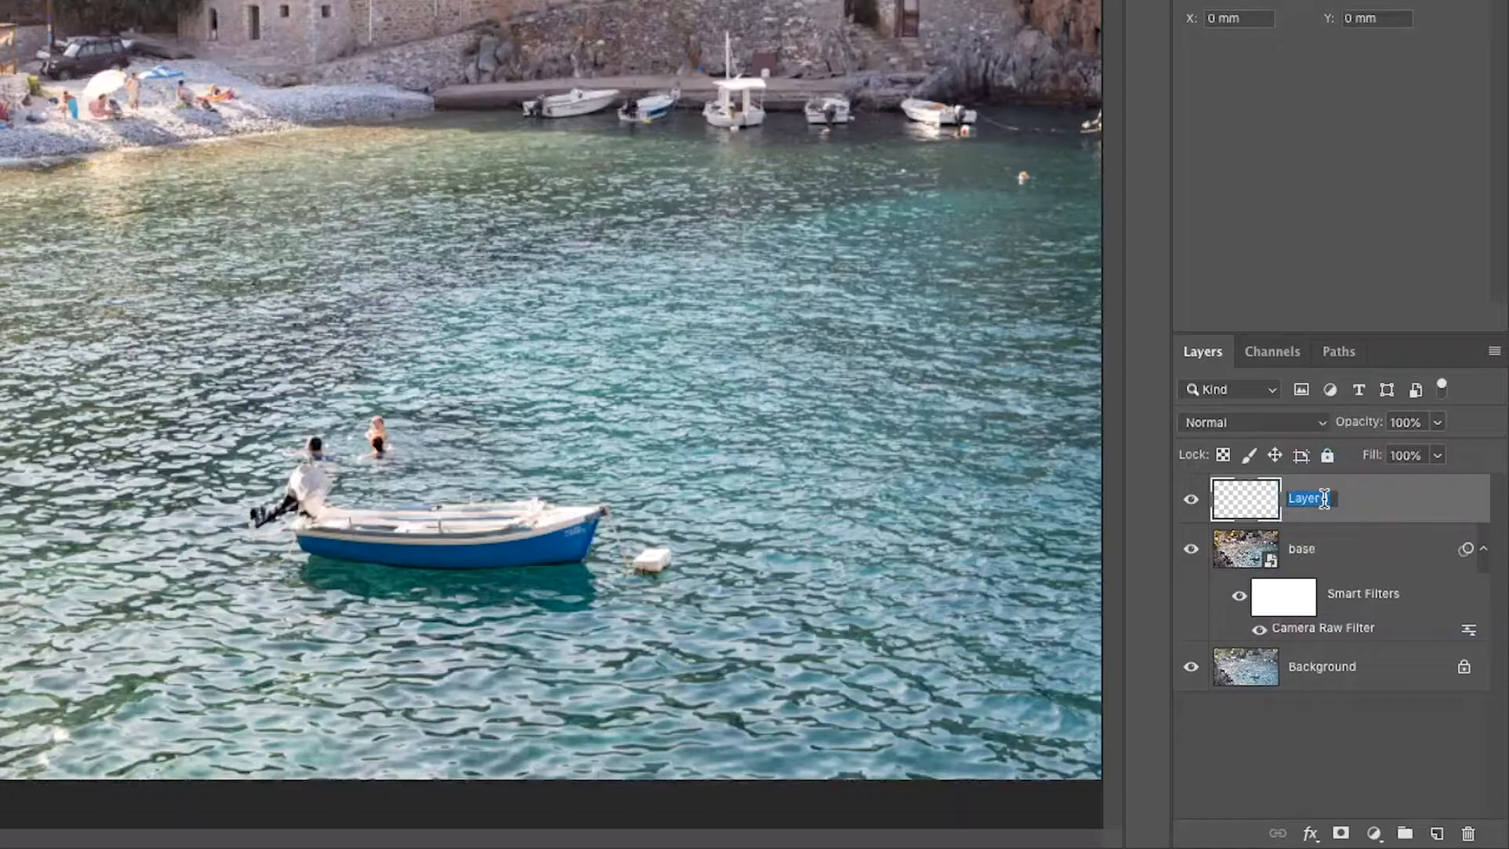
{"action": "type", "text": "blemishes"}
{"action": "key", "text": "Return"}
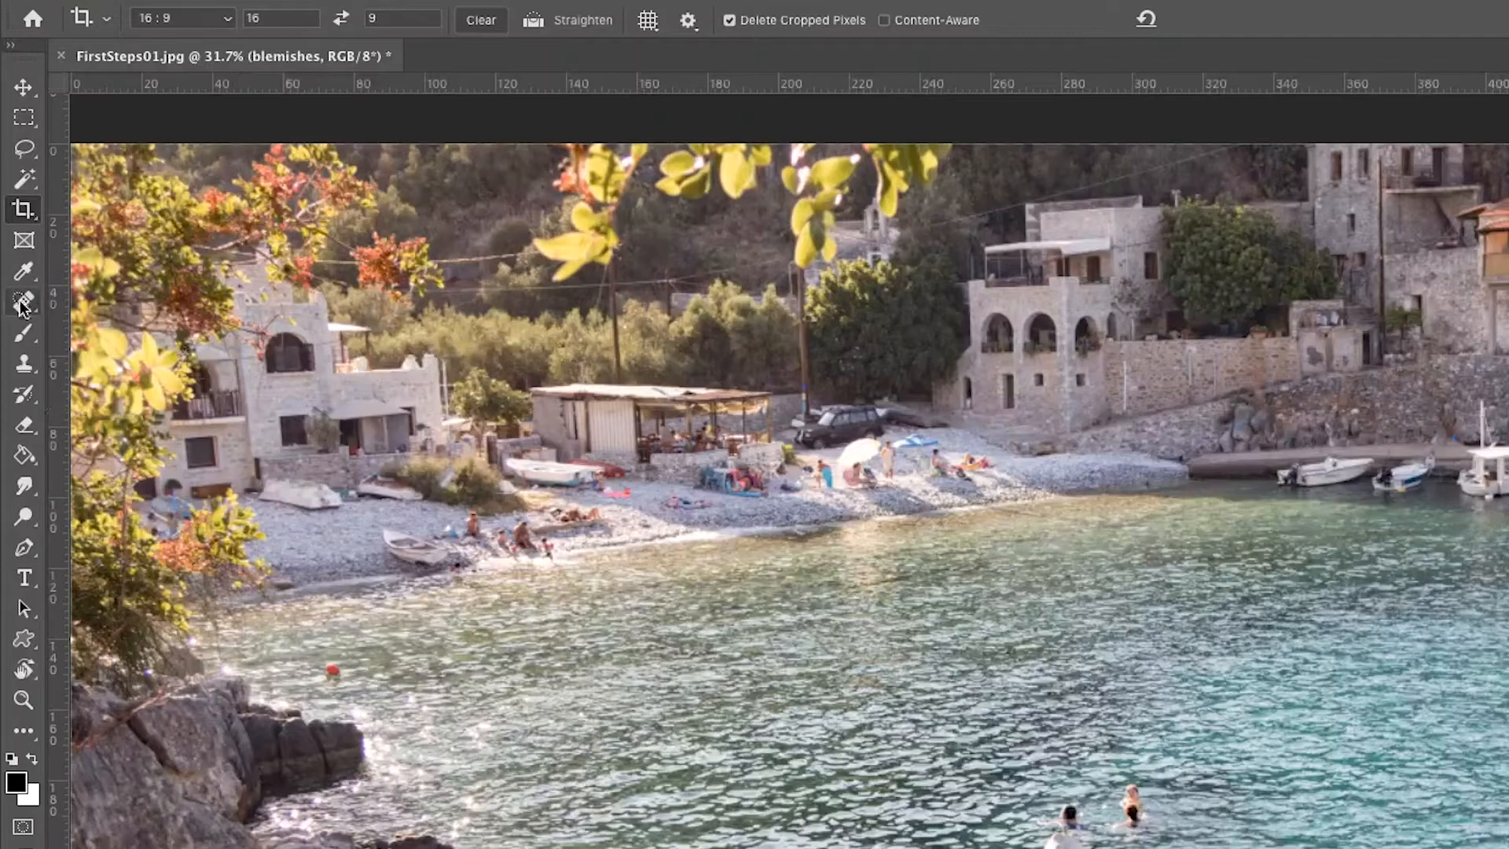
Choose the Spot Healing Brush Tool for retouching on the blemishes layer.
{"action": "left_click", "coordinate": [26, 303]}
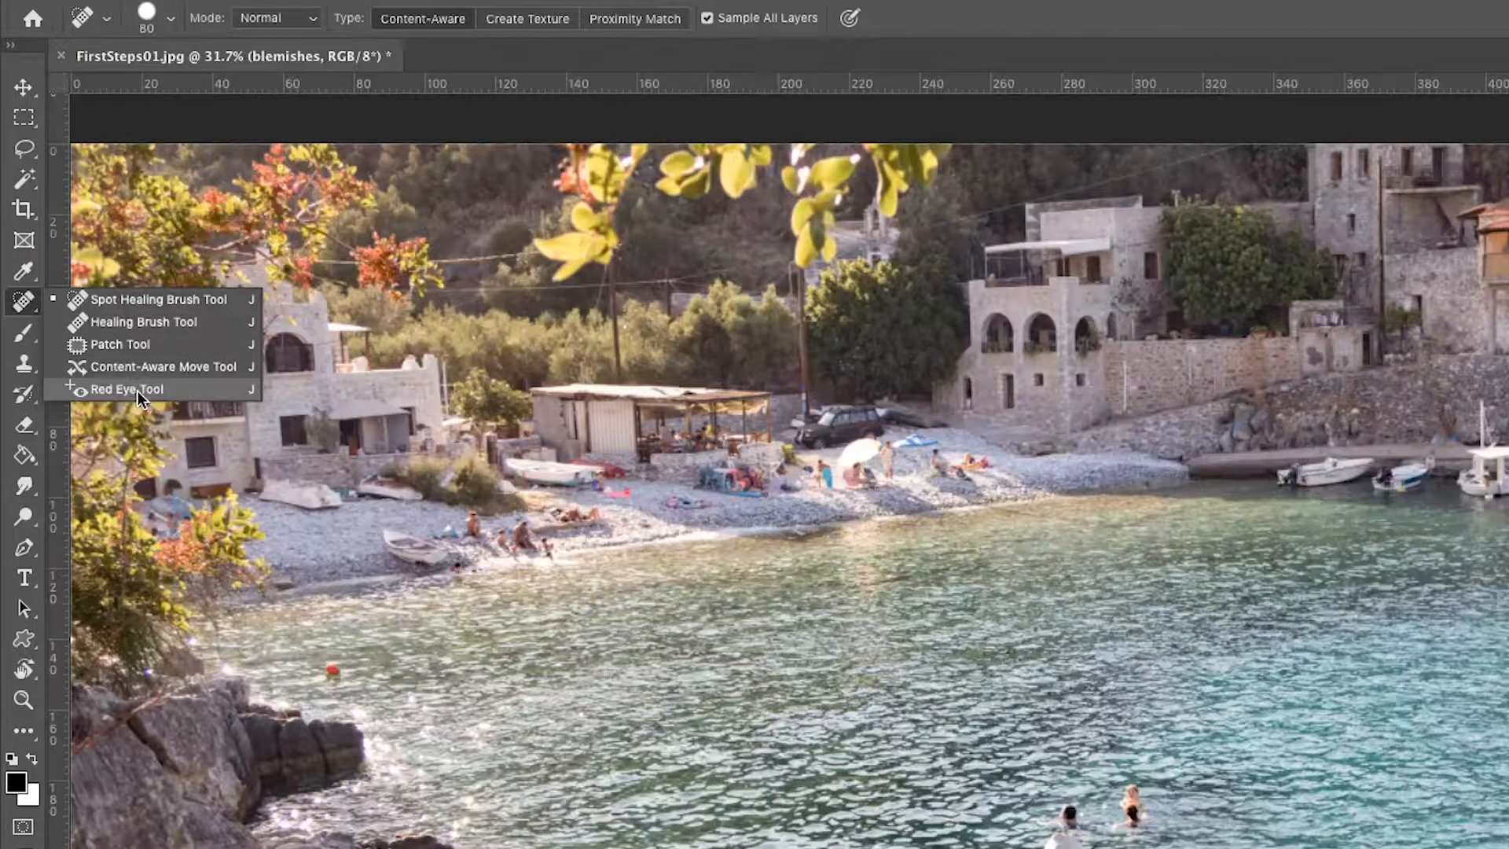
{"action": "left_click", "coordinate": [182, 301]}
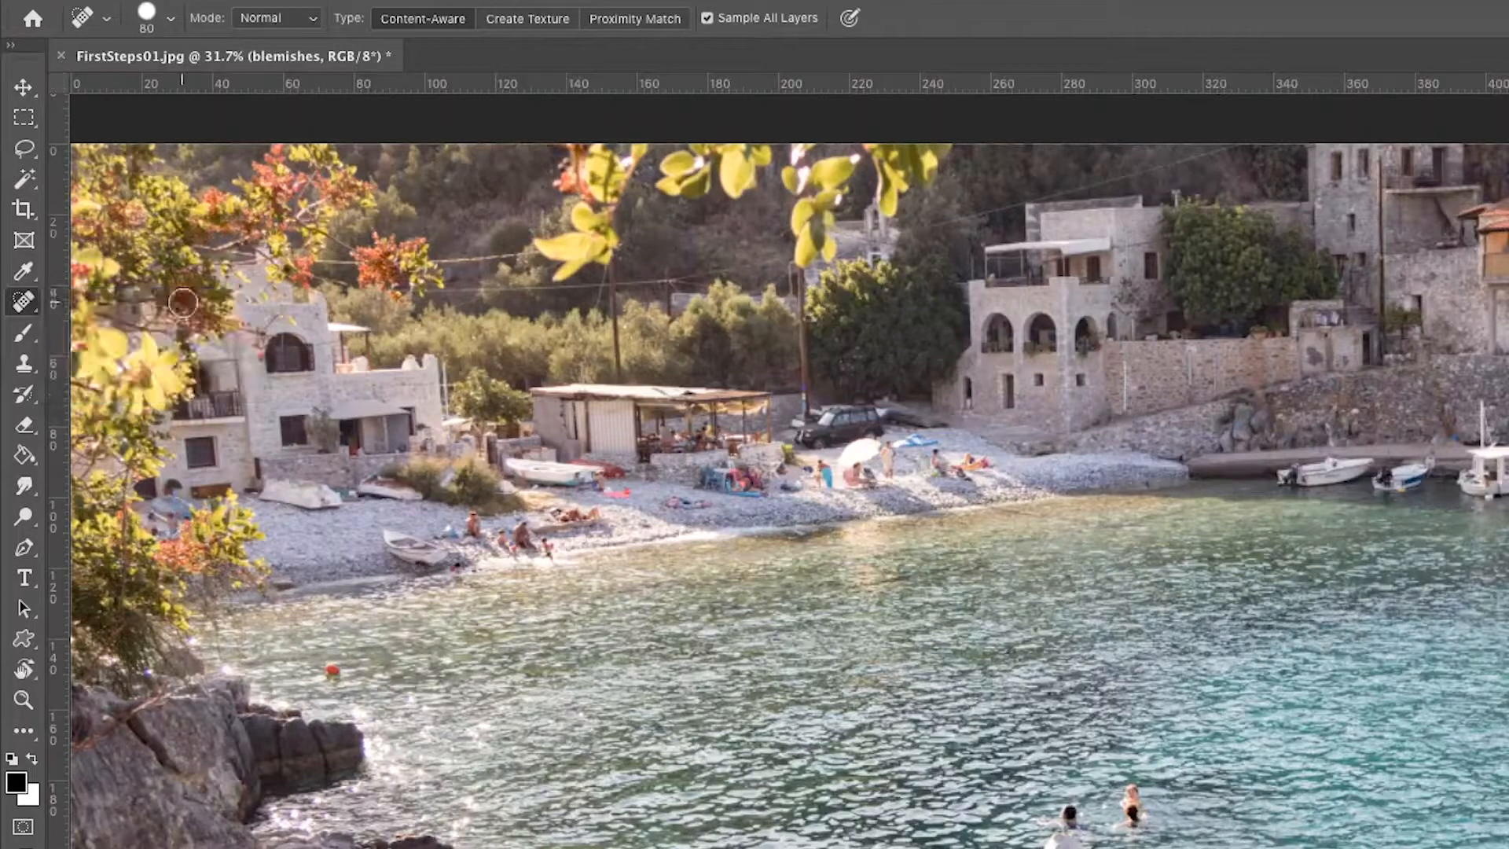